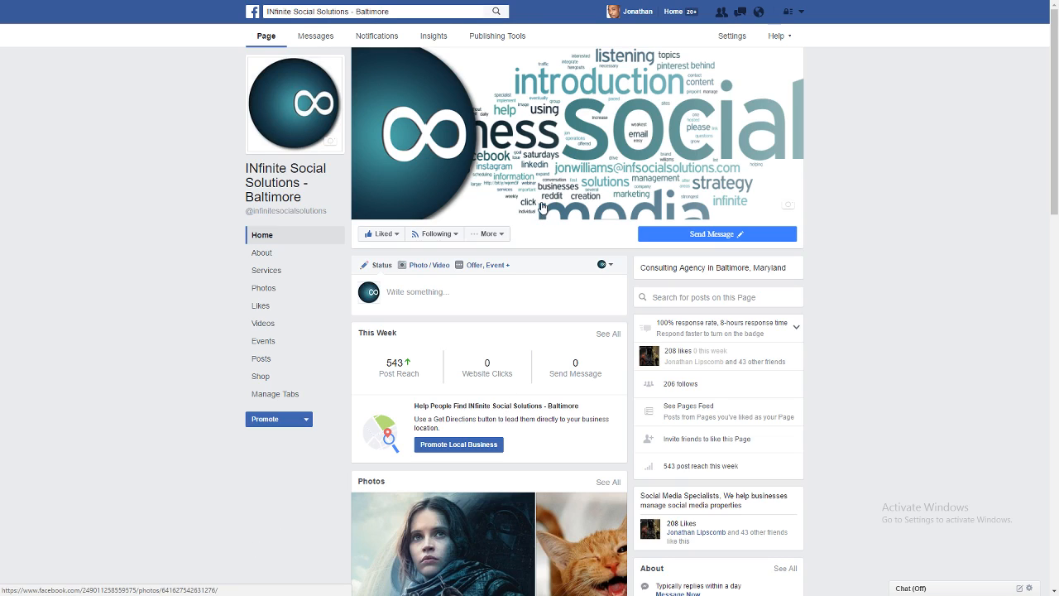
# Publish a status post on the page reading "Good Evening Everyone!".
pyautogui.moveTo(1056, 76); pyautogui.dragTo(1055, 69)
pyautogui.click(548, 300)
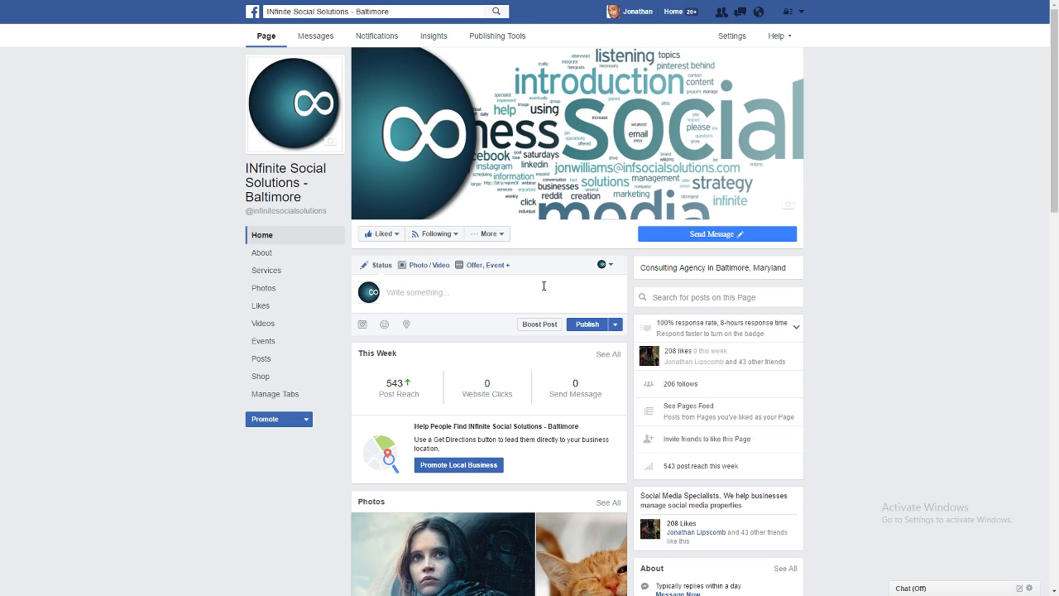
pyautogui.click(544, 285)
pyautogui.write('Good Eve')
pyautogui.press('BackSpace')
pyautogui.write('ning Everyone!')
pyautogui.click(586, 324)
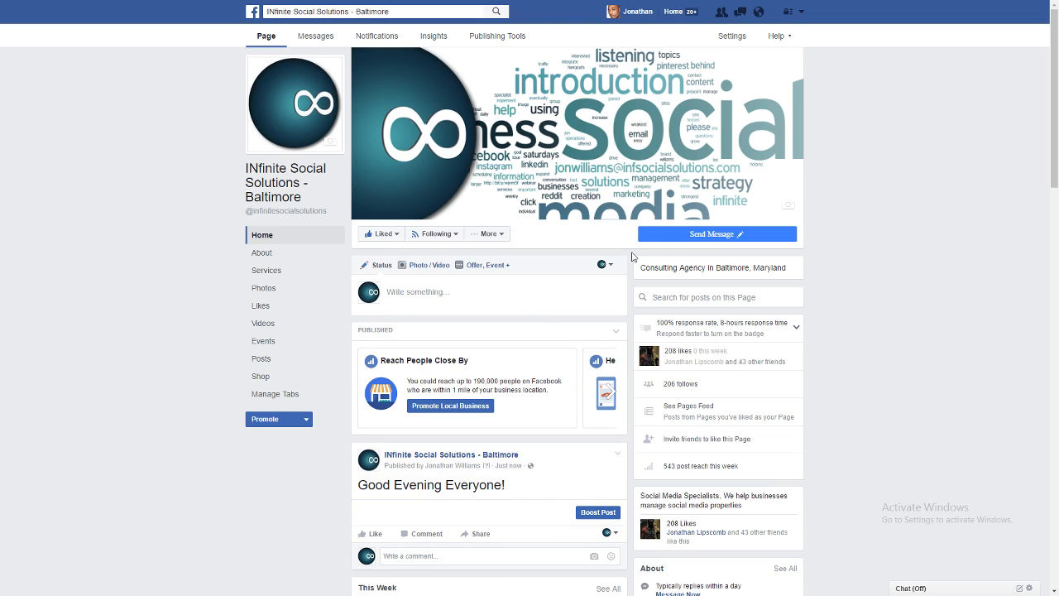
# Start boosting the "Good Evening Everyone!" post and open its "People you choose through targeting" audience for editing.
pyautogui.scroll(-2, 633, 258)
pyautogui.scroll(-2, 633, 259)
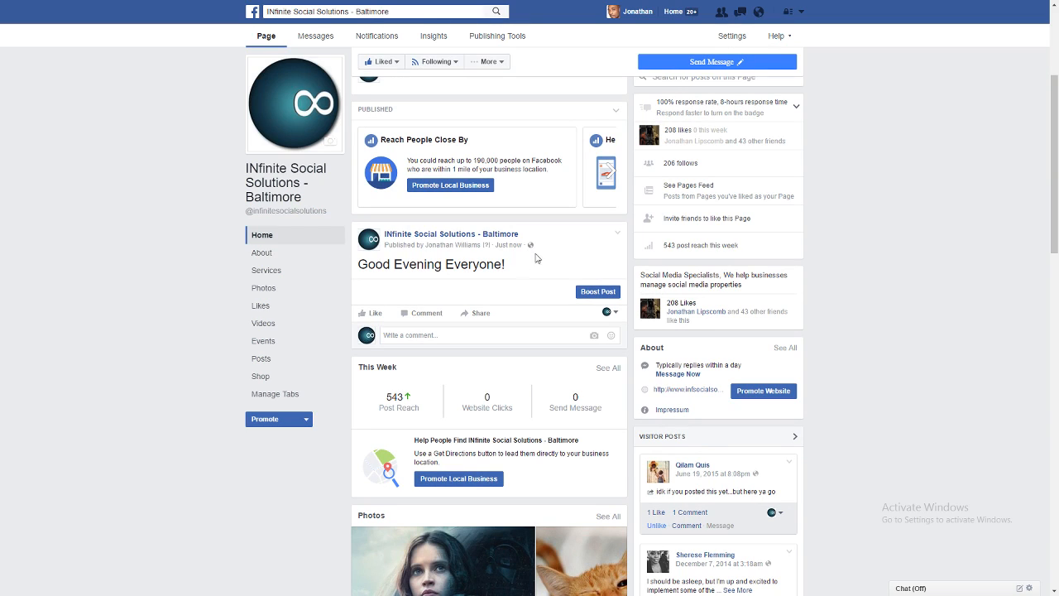
pyautogui.click(599, 292)
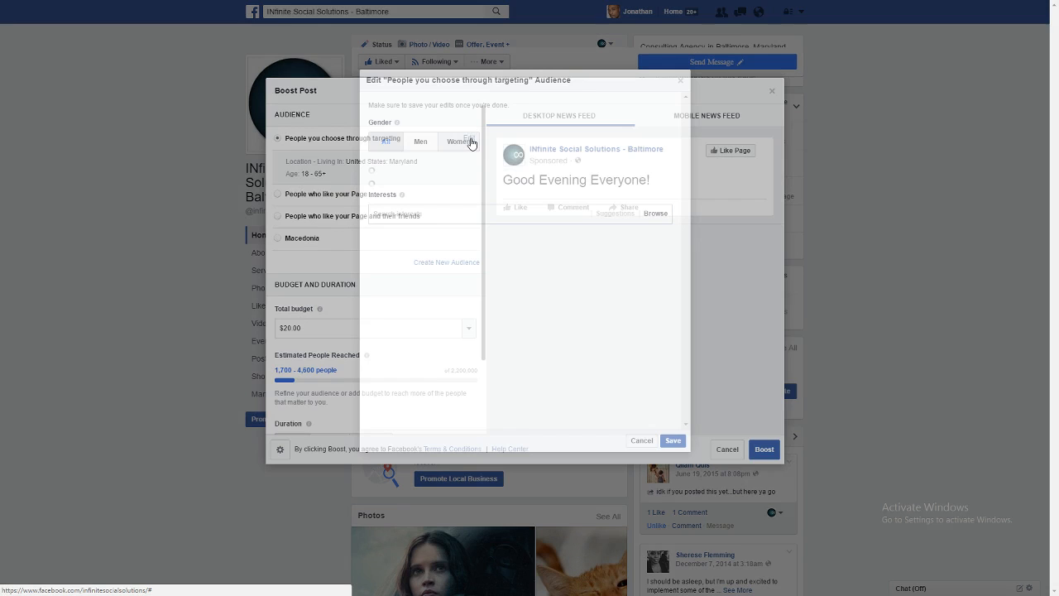
pyautogui.click(468, 139)
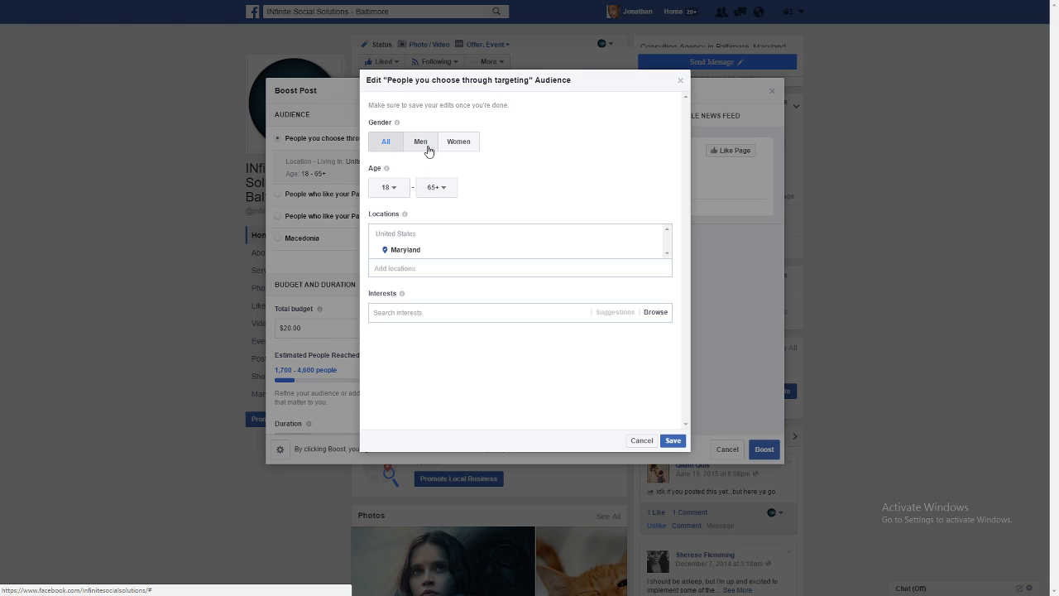
# Set the audience's age range to 13 through 65+.
pyautogui.click(395, 194)
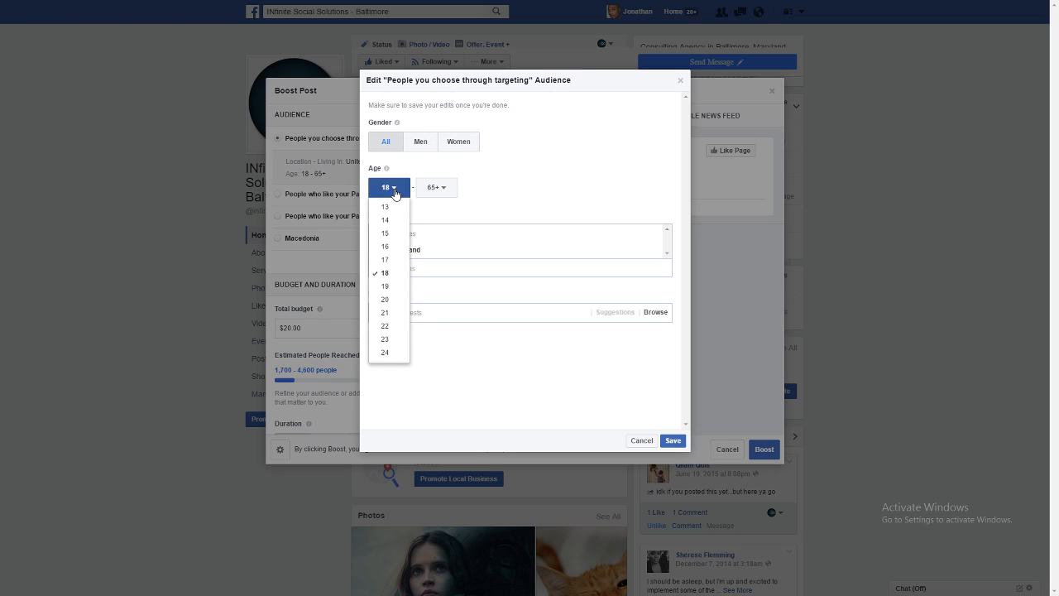
pyautogui.click(393, 207)
pyautogui.click(439, 188)
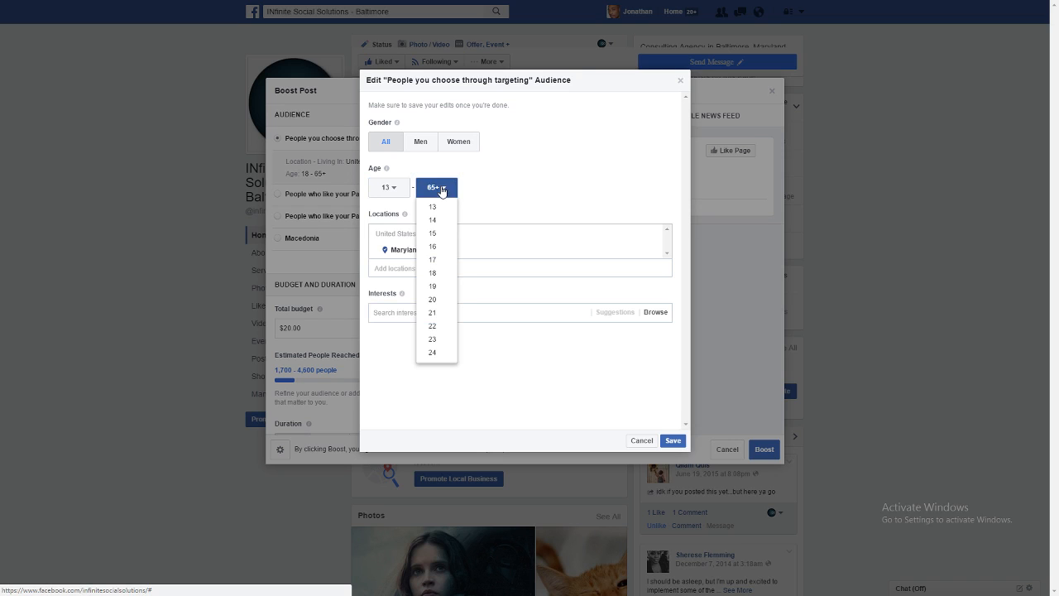
pyautogui.scroll(-8, 450, 265)
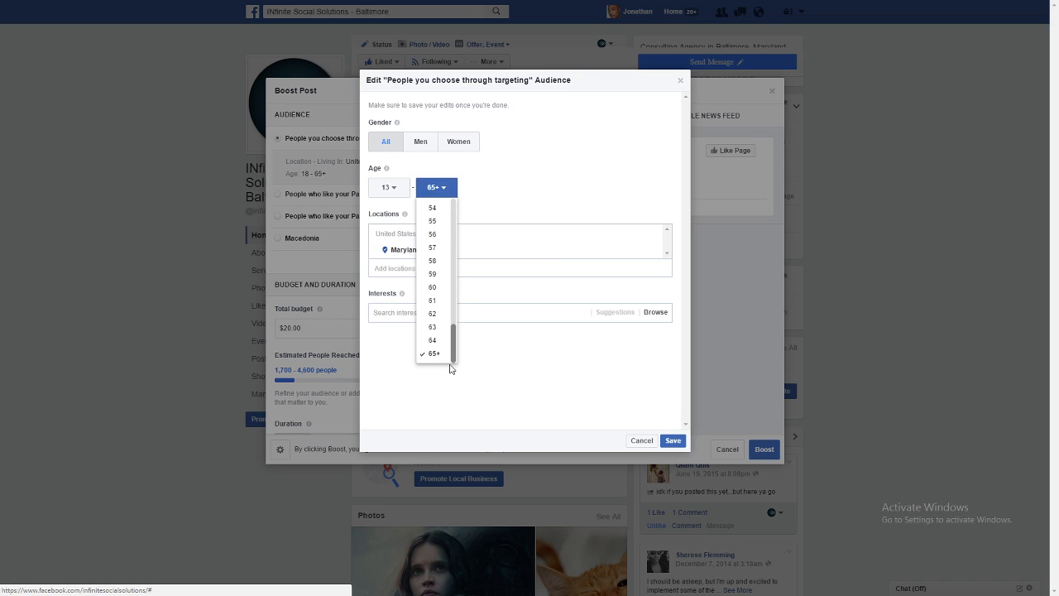
pyautogui.click(439, 355)
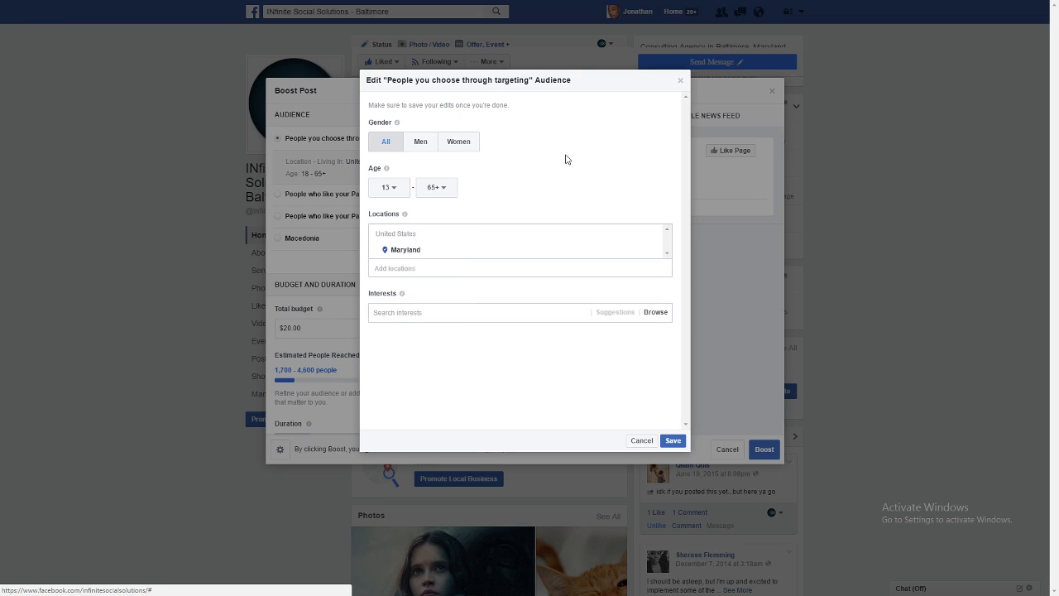
pyautogui.click(397, 190)
pyautogui.click(406, 204)
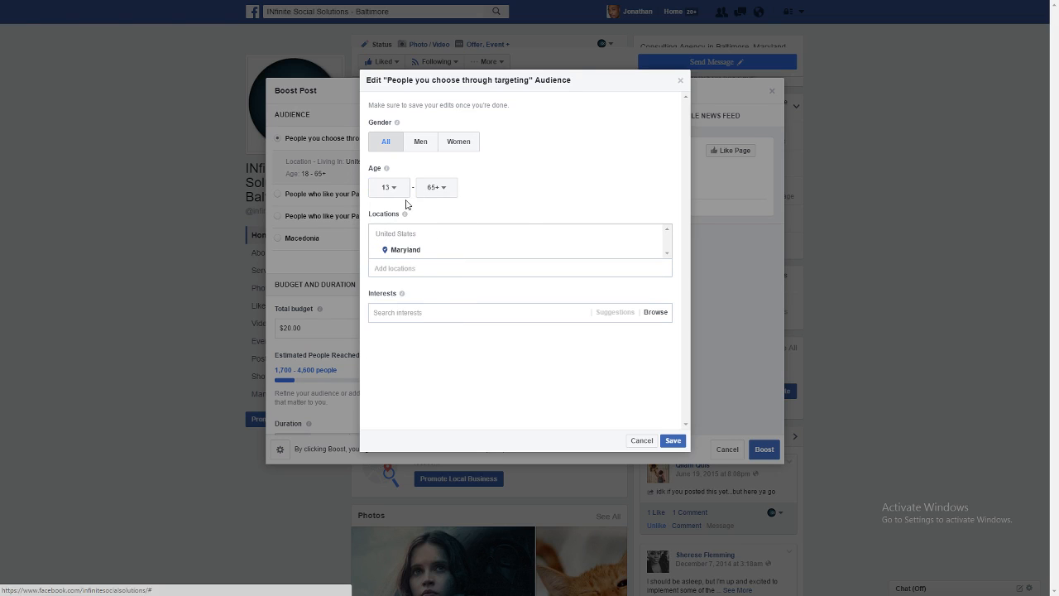
# Examine the Maryland targeting area on the locations map and the interest categories offered for the audience.
pyautogui.click(461, 251)
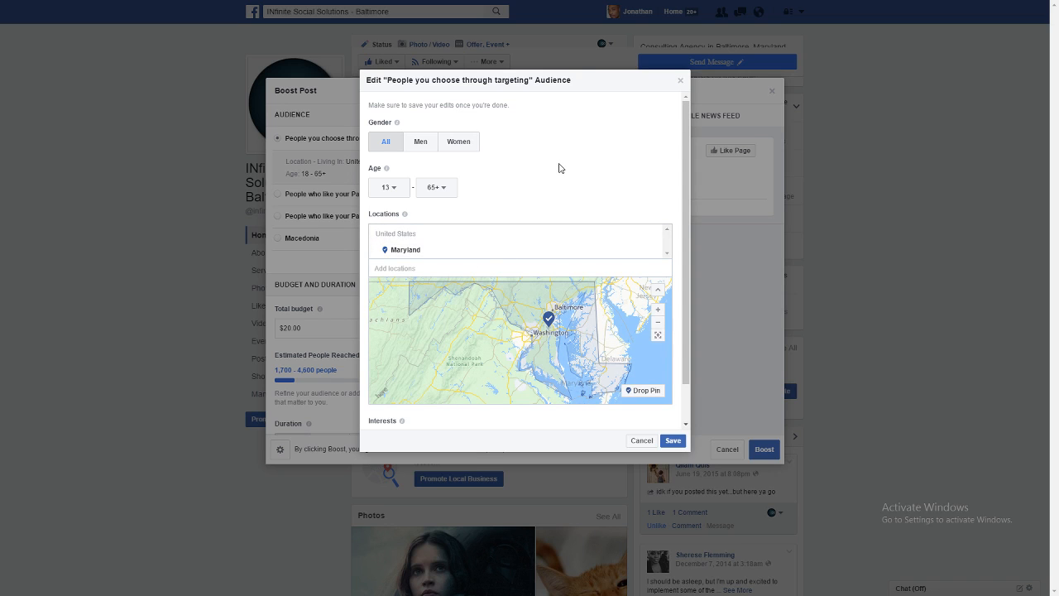
pyautogui.moveTo(686, 158); pyautogui.dragTo(681, 217)
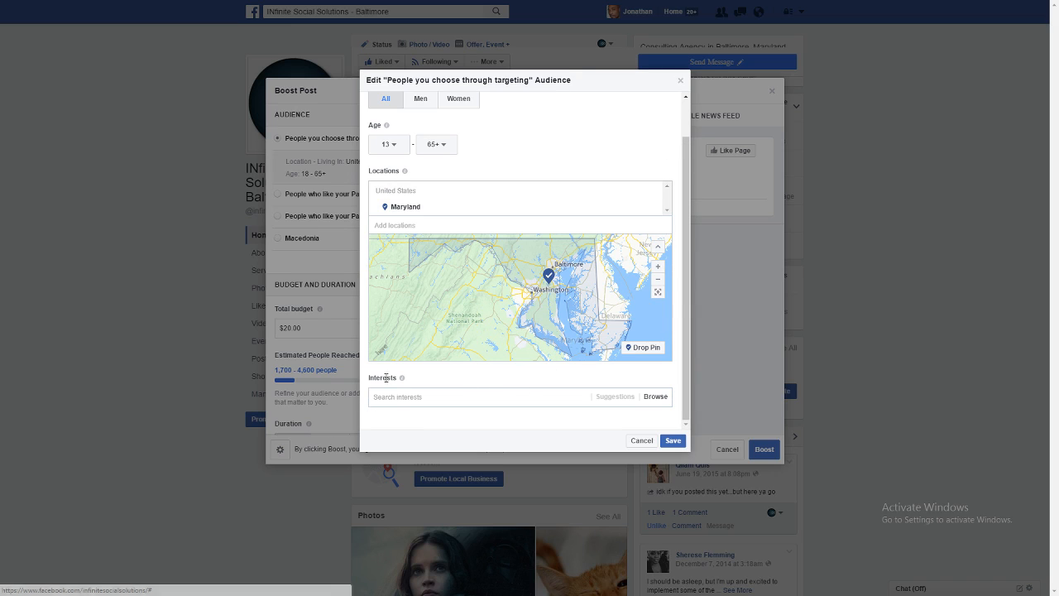
pyautogui.click(431, 397)
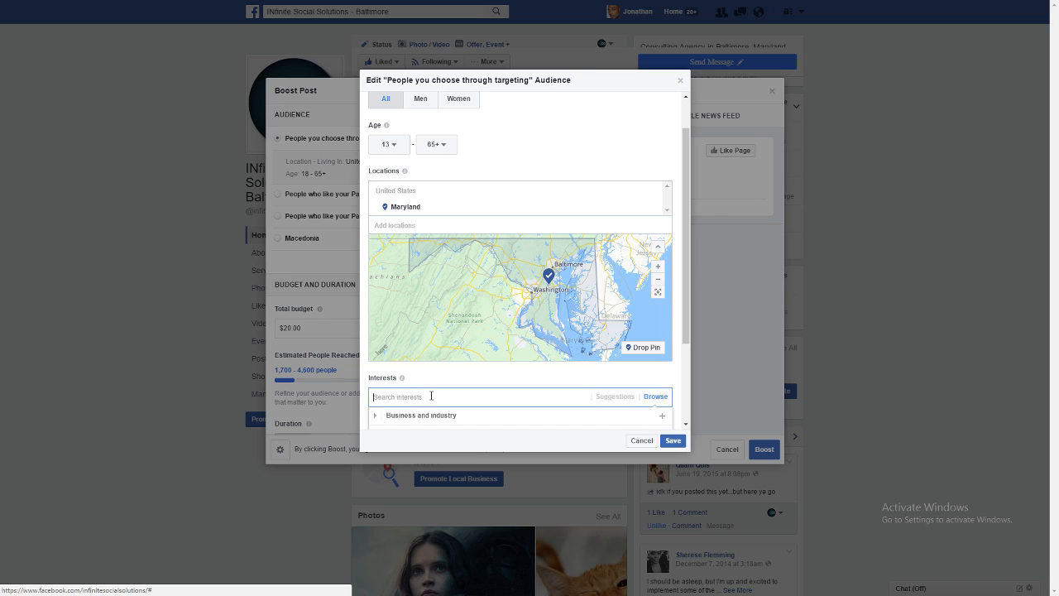
pyautogui.scroll(-1, 544, 248)
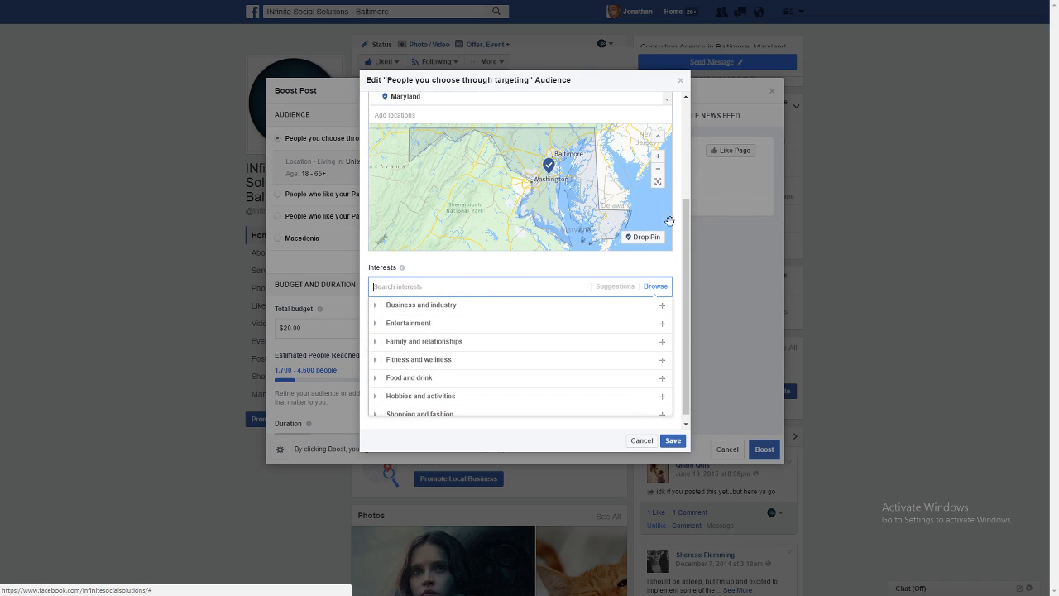
pyautogui.moveTo(688, 226); pyautogui.dragTo(687, 252)
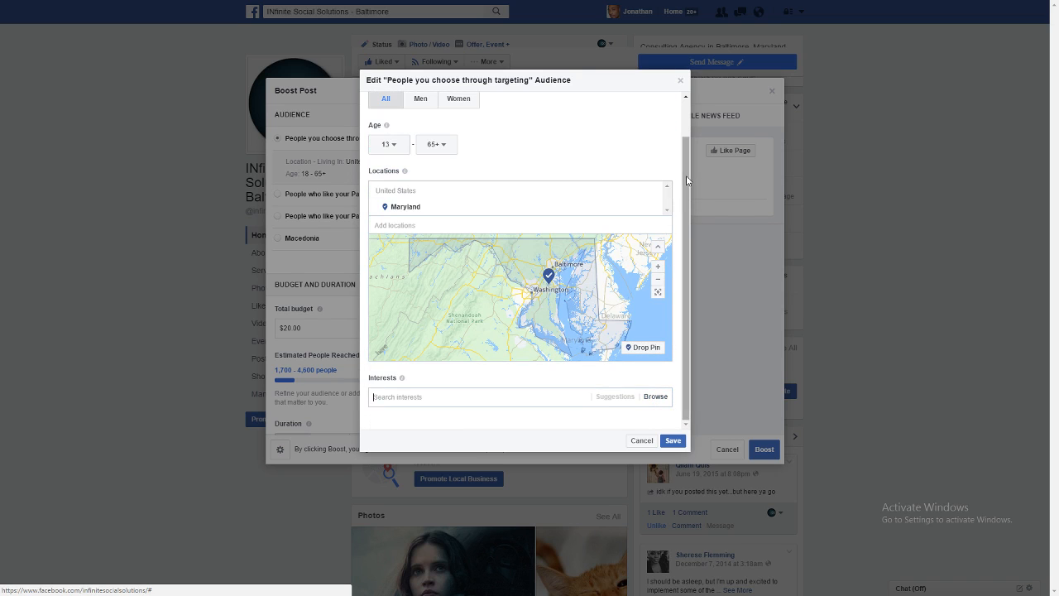
pyautogui.click(483, 397)
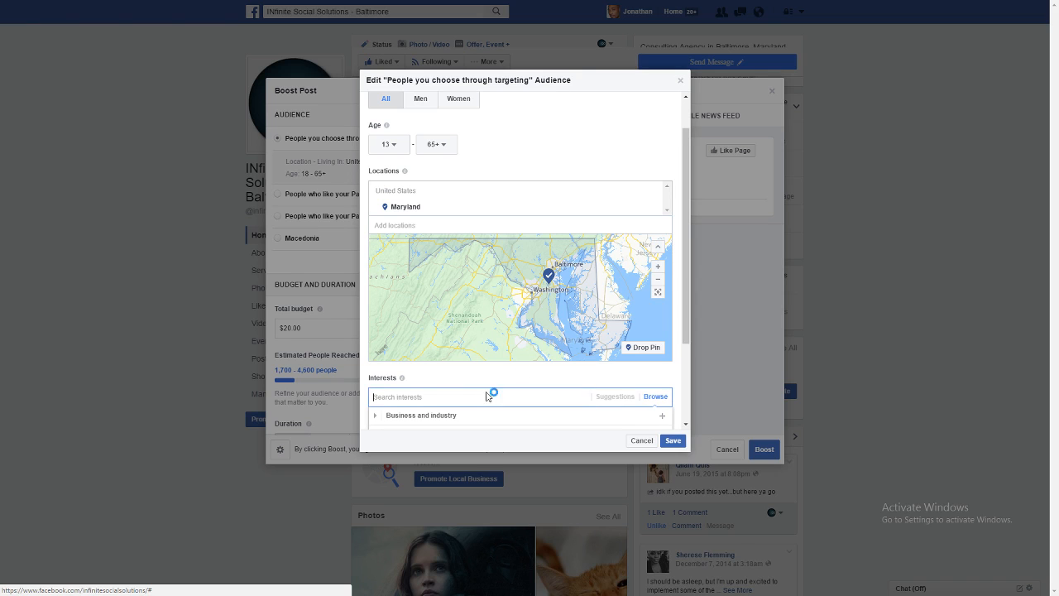
pyautogui.scroll(-1, 686, 183)
pyautogui.moveTo(686, 183); pyautogui.dragTo(684, 262)
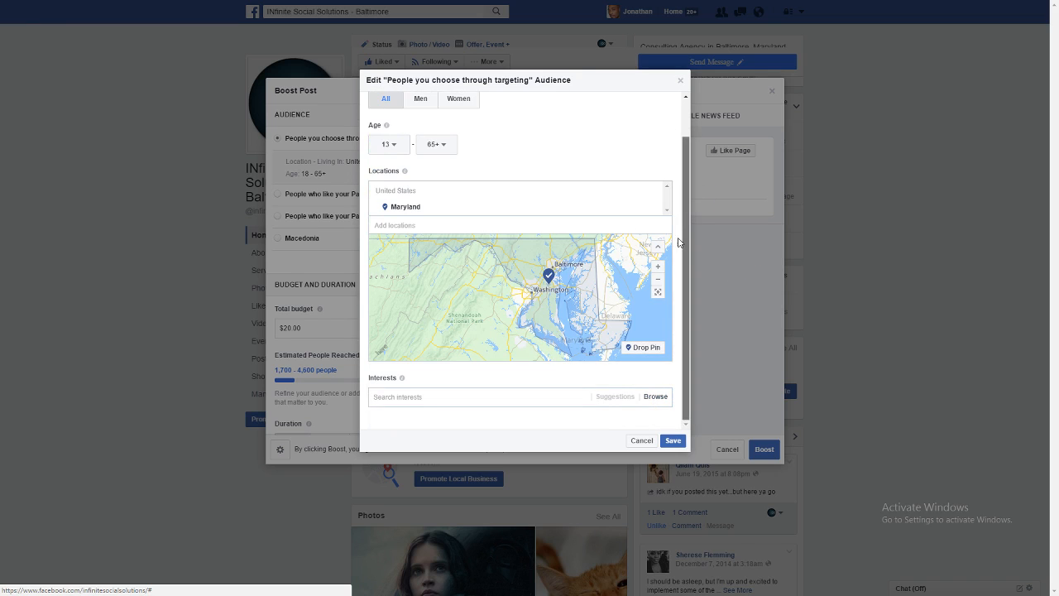
pyautogui.click(516, 397)
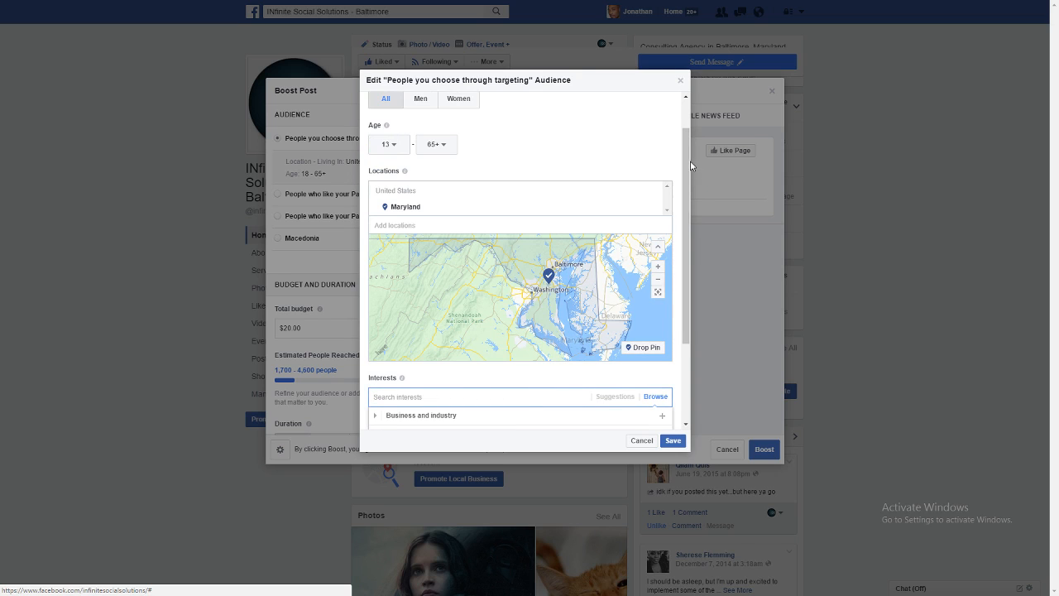
pyautogui.moveTo(686, 193); pyautogui.dragTo(683, 274)
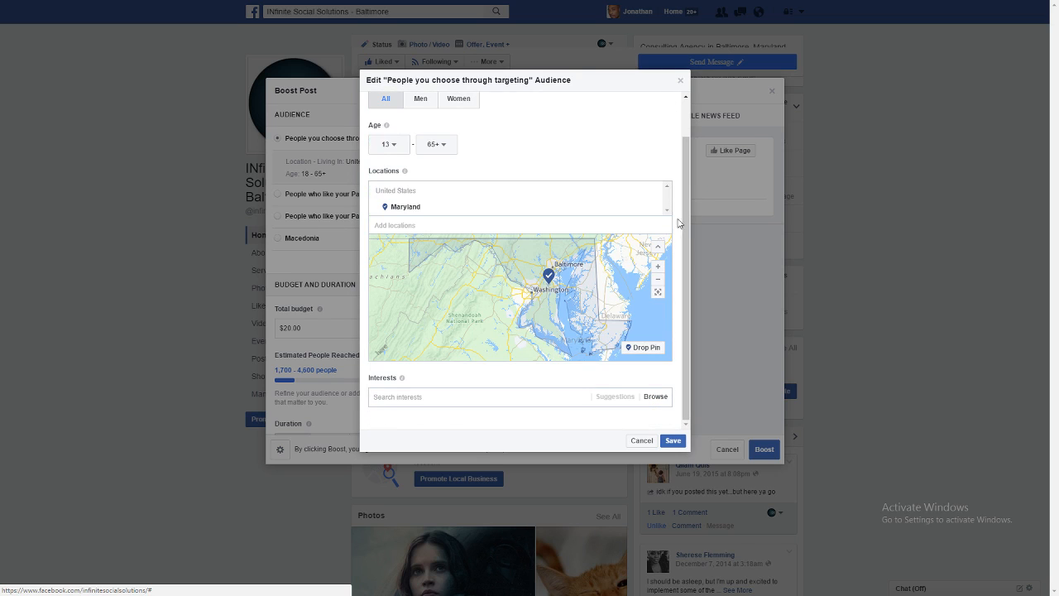
pyautogui.click(492, 396)
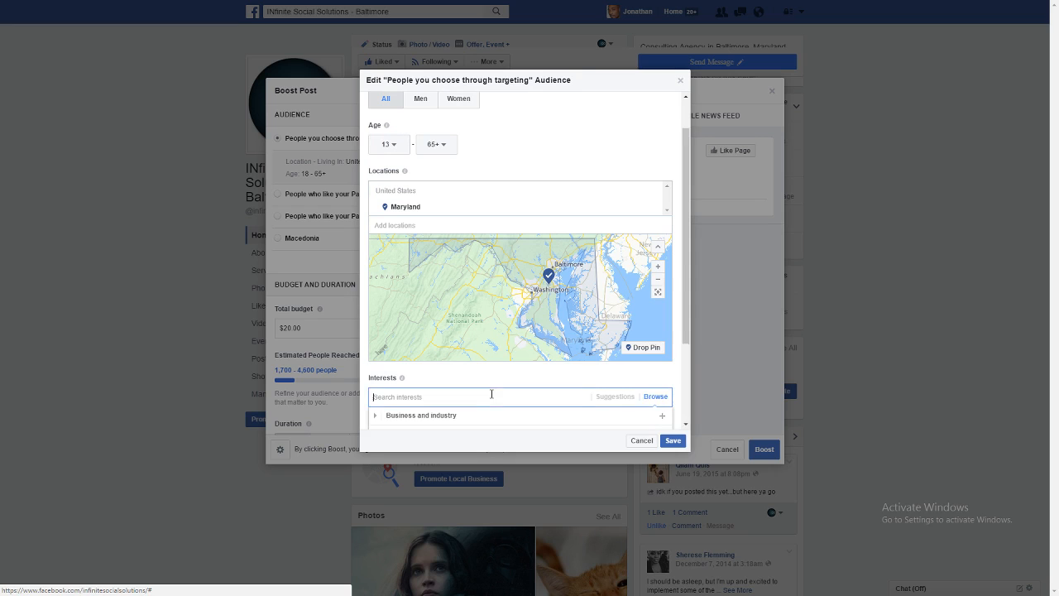
pyautogui.moveTo(686, 135); pyautogui.dragTo(684, 220)
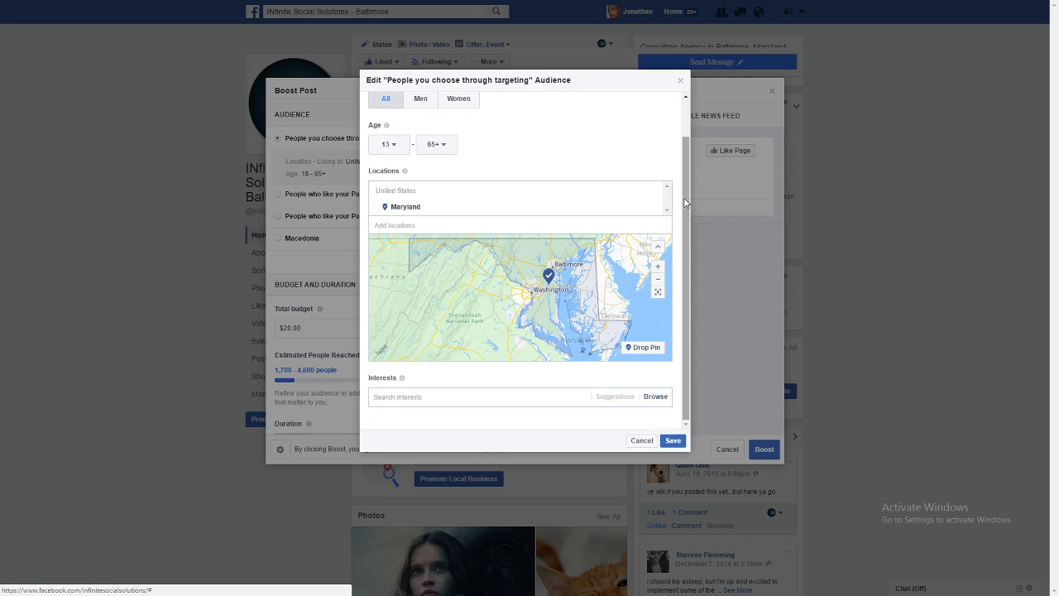
# Search the interests for "beach" and add Beaches and Beach volleyball to the audience.
pyautogui.click(482, 397)
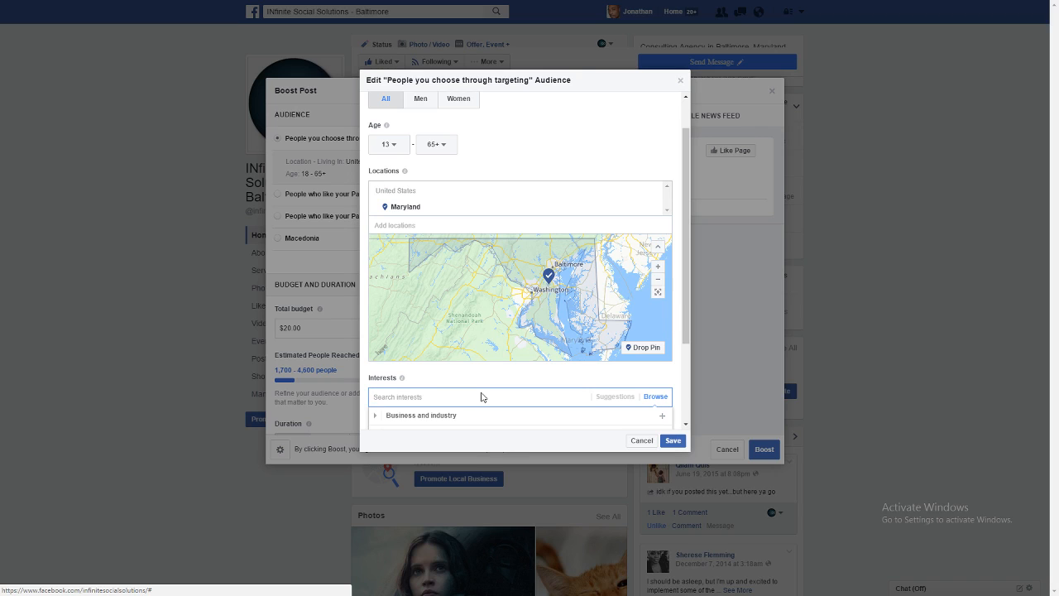
pyautogui.write('beach')
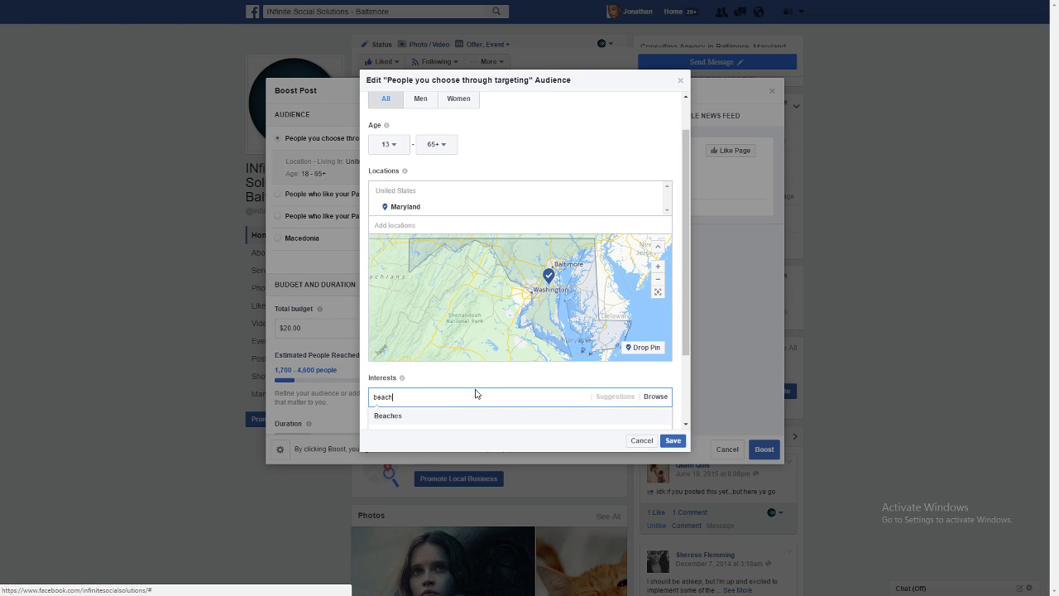
pyautogui.scroll(-2, 475, 392)
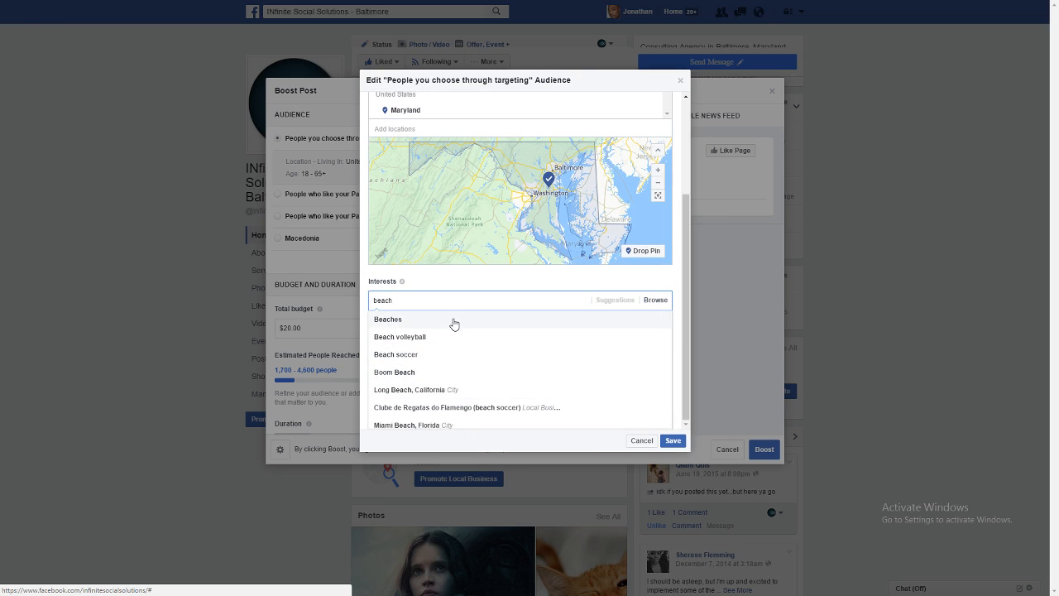
pyautogui.click(456, 320)
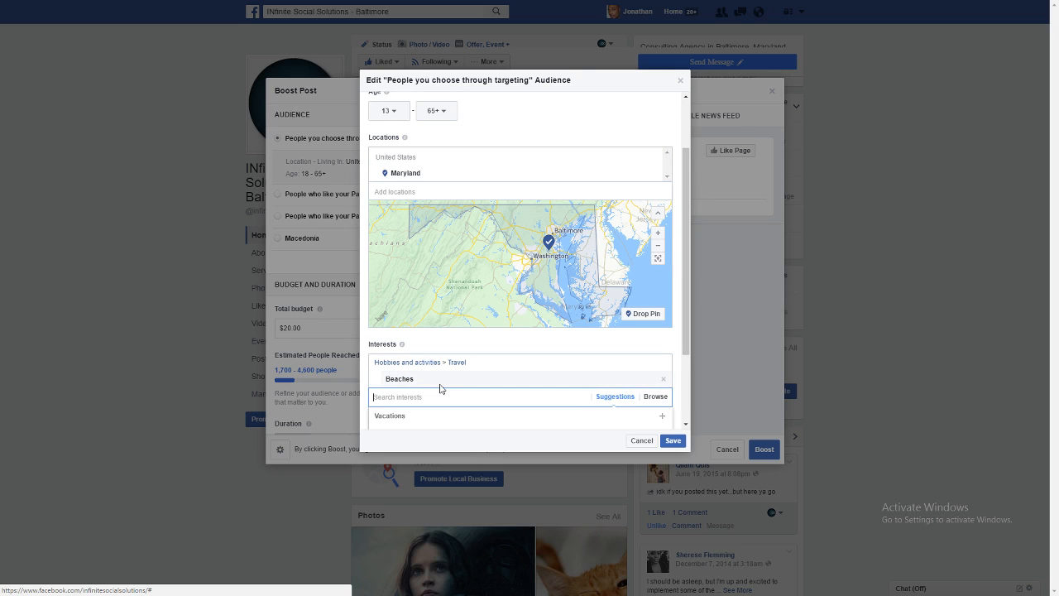
pyautogui.write('beach')
pyautogui.scroll(-2, 441, 389)
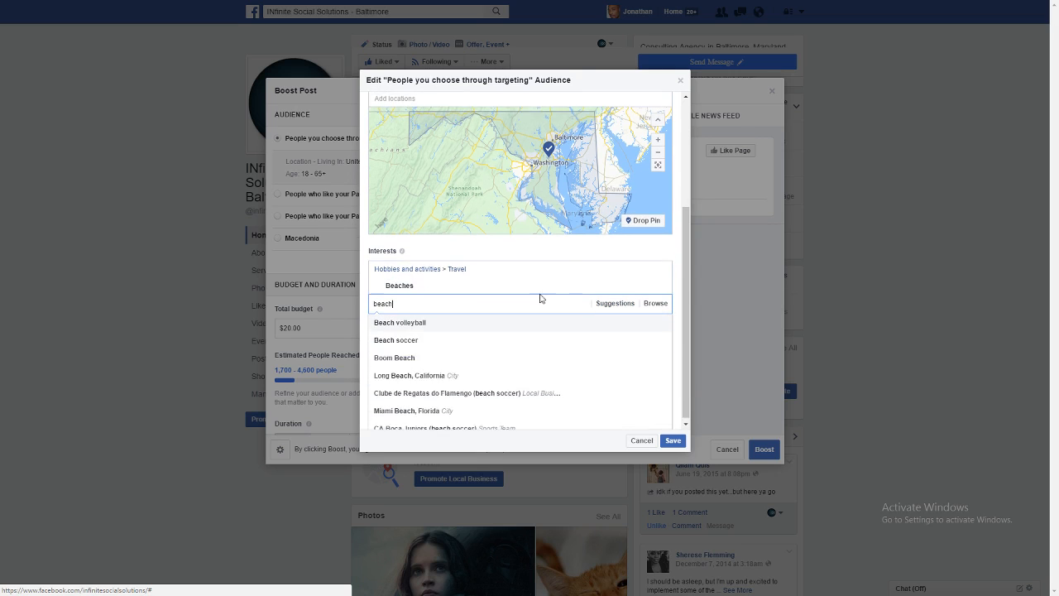
pyautogui.click(419, 322)
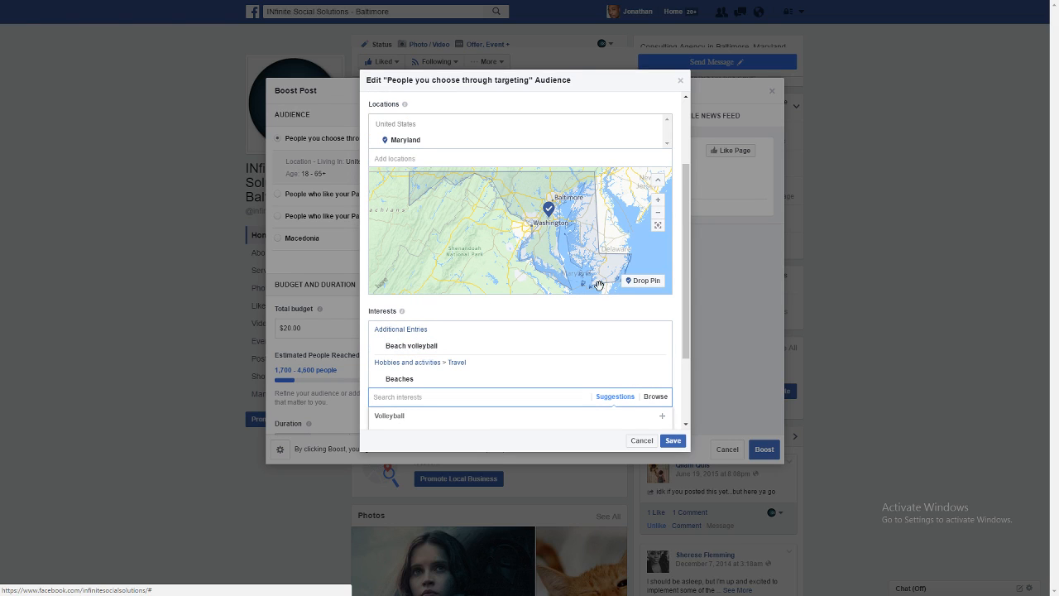
# Search the interests for "swimming" and add Swimming to the audience.
pyautogui.moveTo(691, 166); pyautogui.dragTo(692, 231)
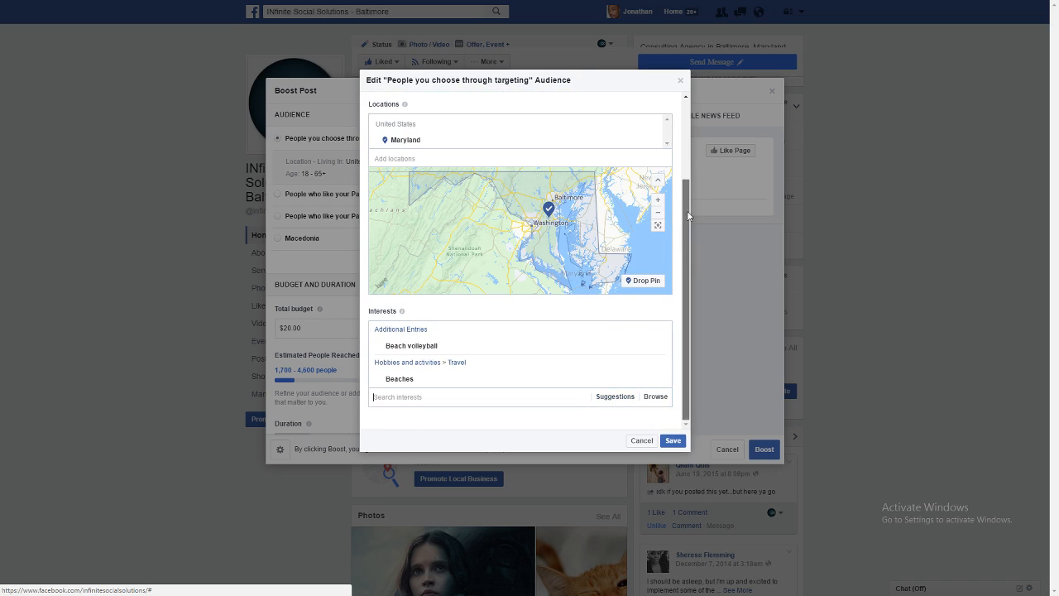
pyautogui.click(508, 396)
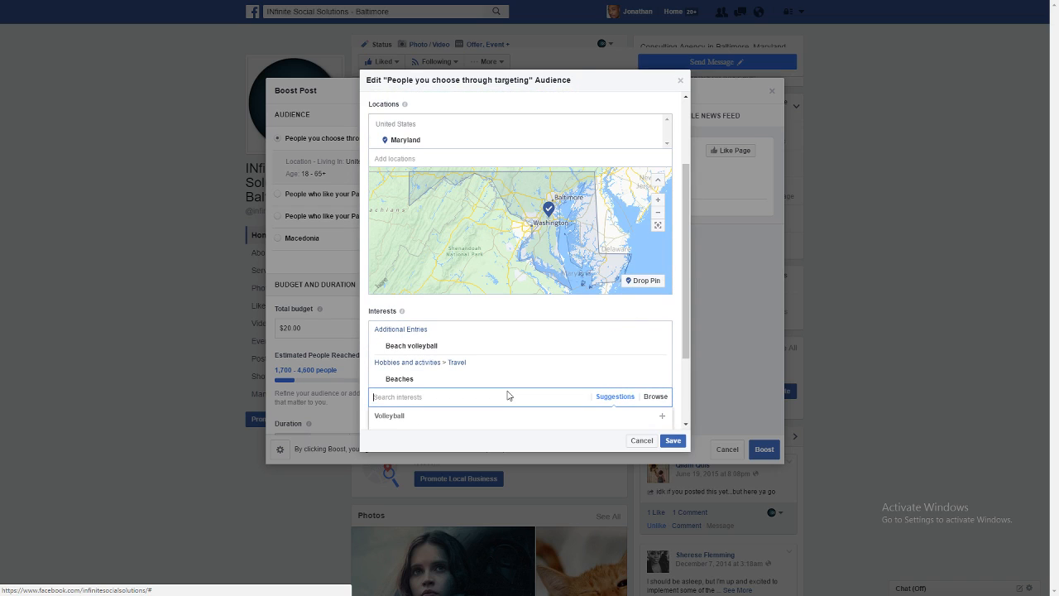
pyautogui.write('swimming')
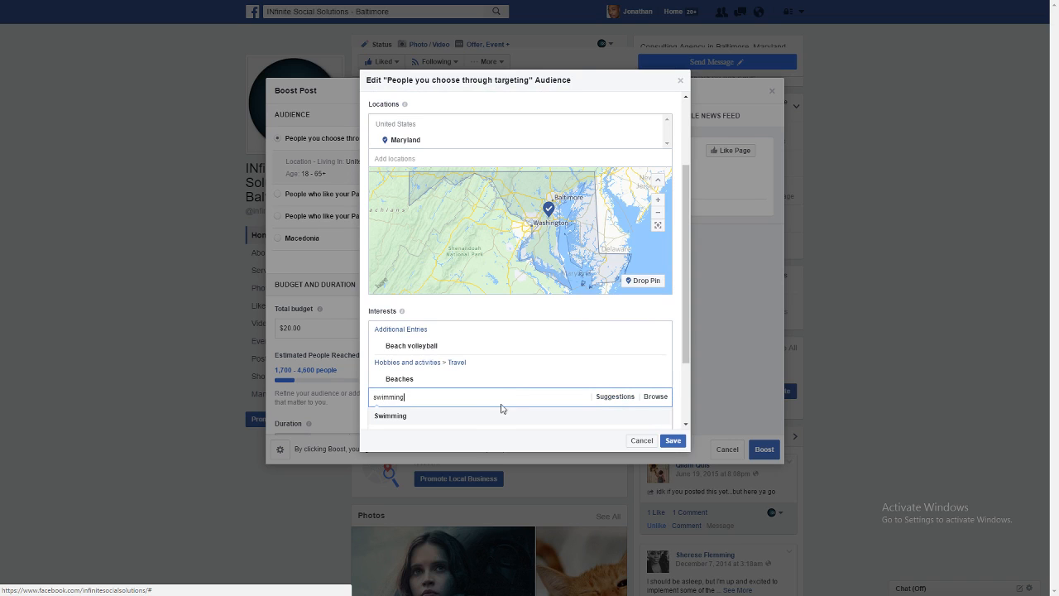
pyautogui.click(488, 418)
pyautogui.moveTo(687, 188); pyautogui.dragTo(699, 264)
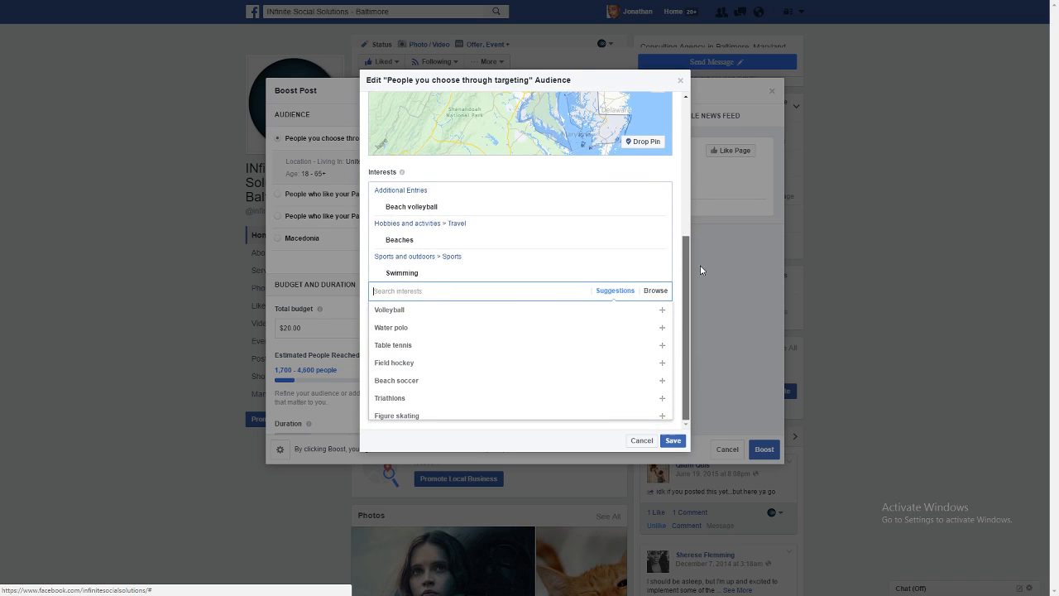
# Search the interests for "vacation" and add Vacations to the audience.
pyautogui.scroll(1, 579, 315)
pyautogui.write('vaca')
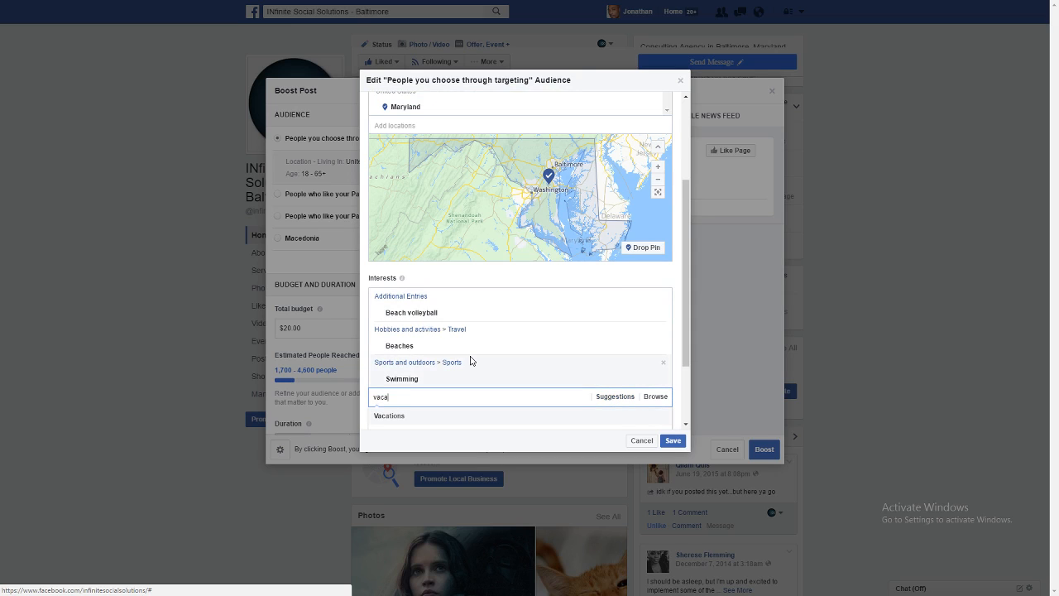
pyautogui.write('tion')
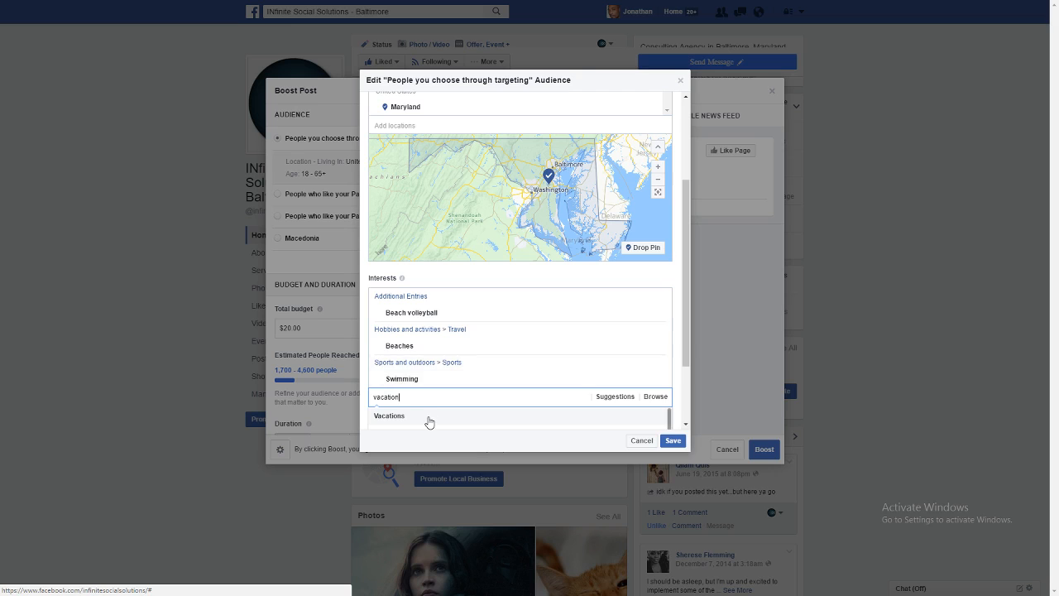
pyautogui.click(428, 416)
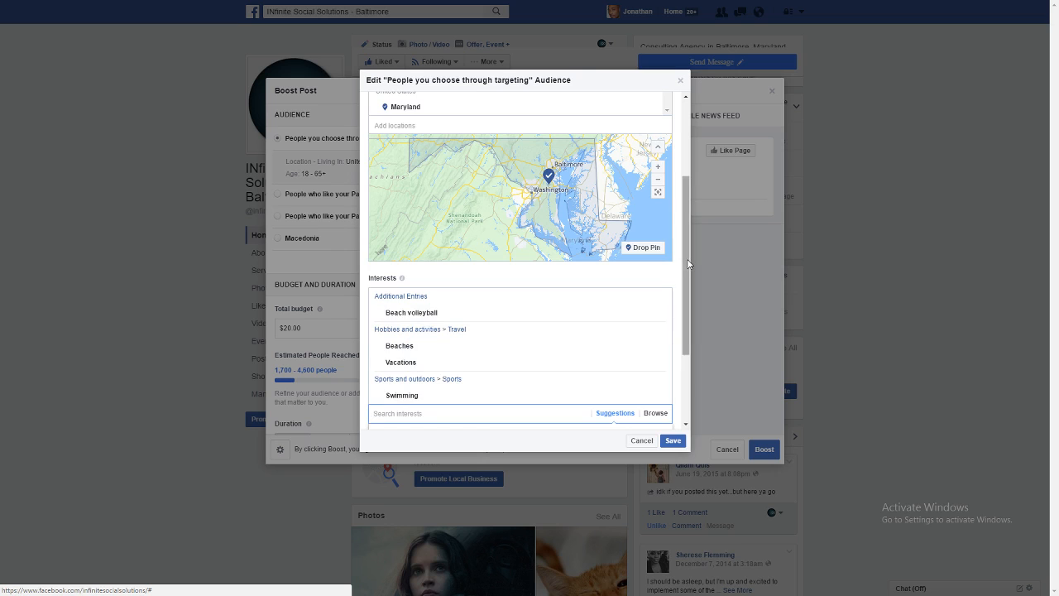
pyautogui.moveTo(690, 265); pyautogui.dragTo(696, 337)
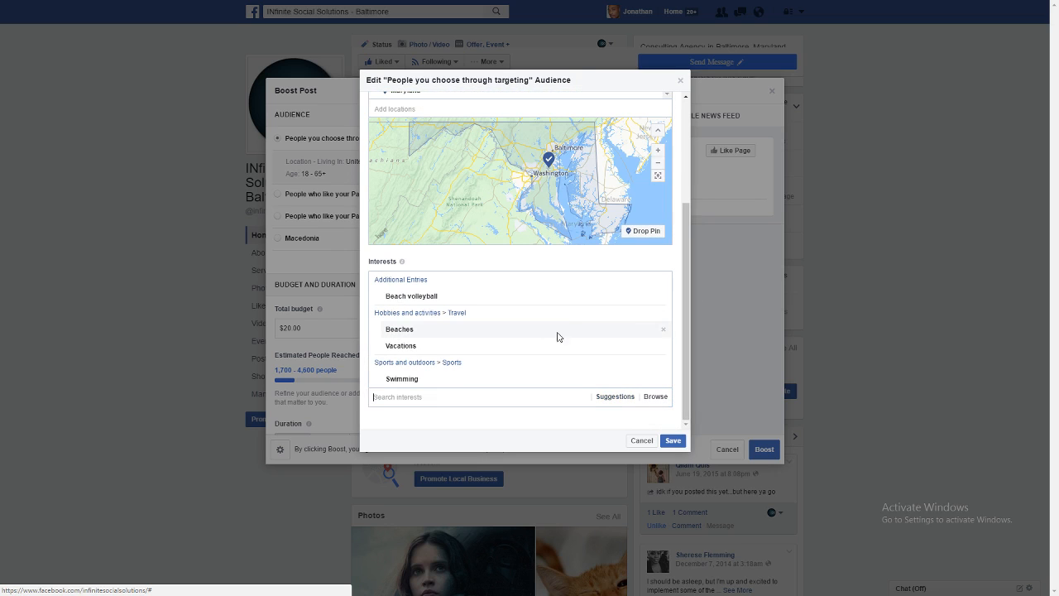
# Examine the targeted audience's gender, age, location and interest settings before saving them.
pyautogui.moveTo(688, 209); pyautogui.dragTo(672, 269)
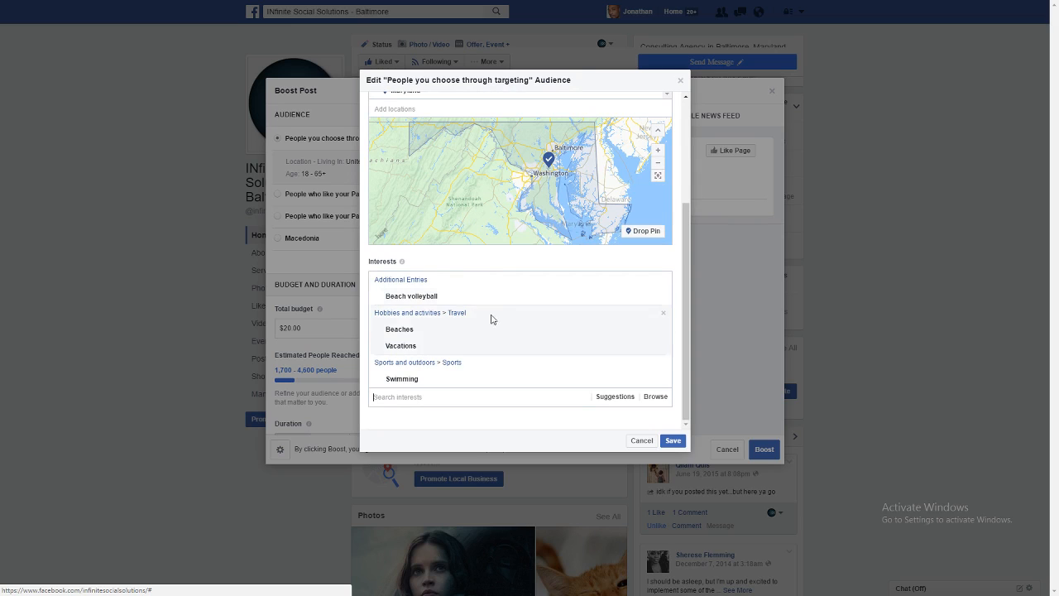
pyautogui.click(513, 397)
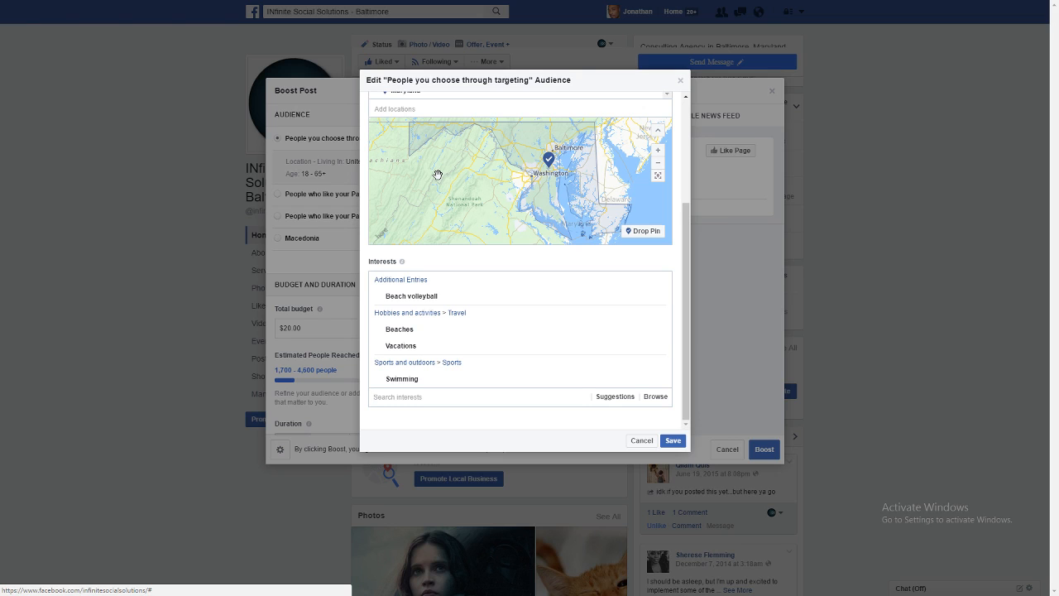
pyautogui.moveTo(689, 263); pyautogui.dragTo(672, 126)
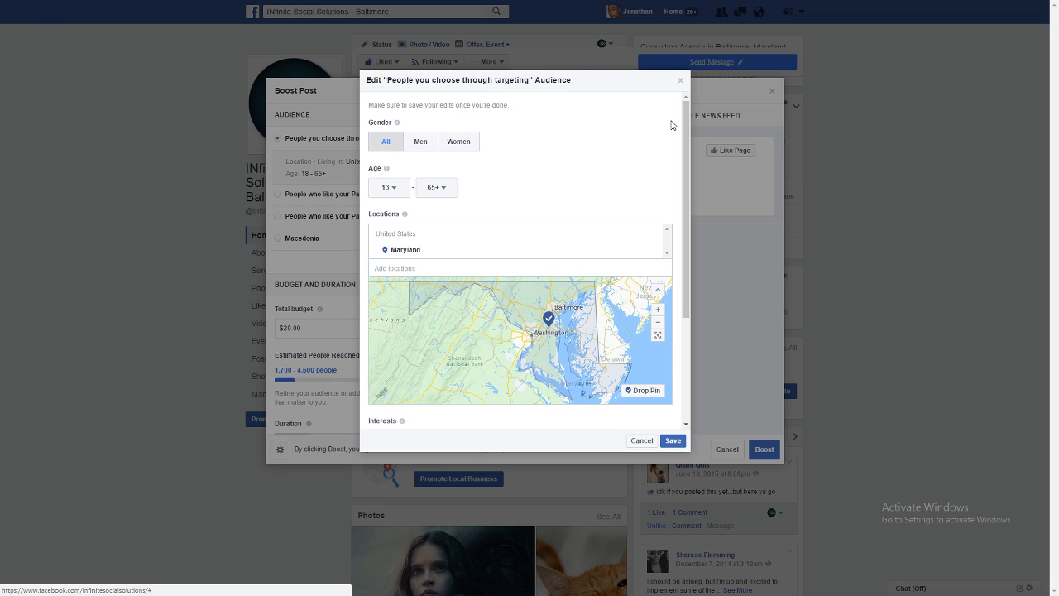
pyautogui.moveTo(691, 119); pyautogui.dragTo(685, 227)
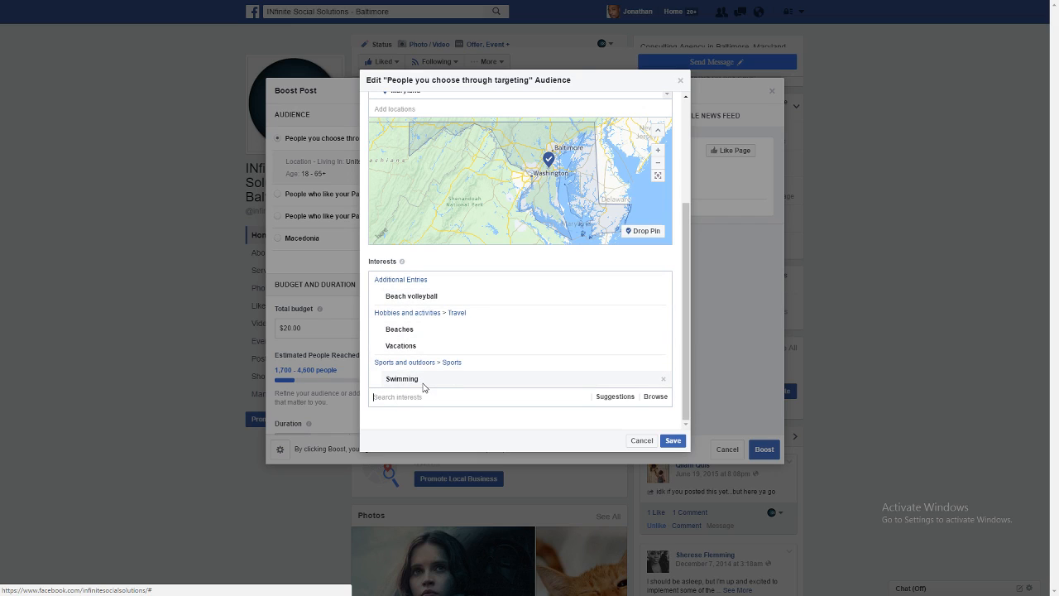
pyautogui.moveTo(685, 297); pyautogui.dragTo(669, 190)
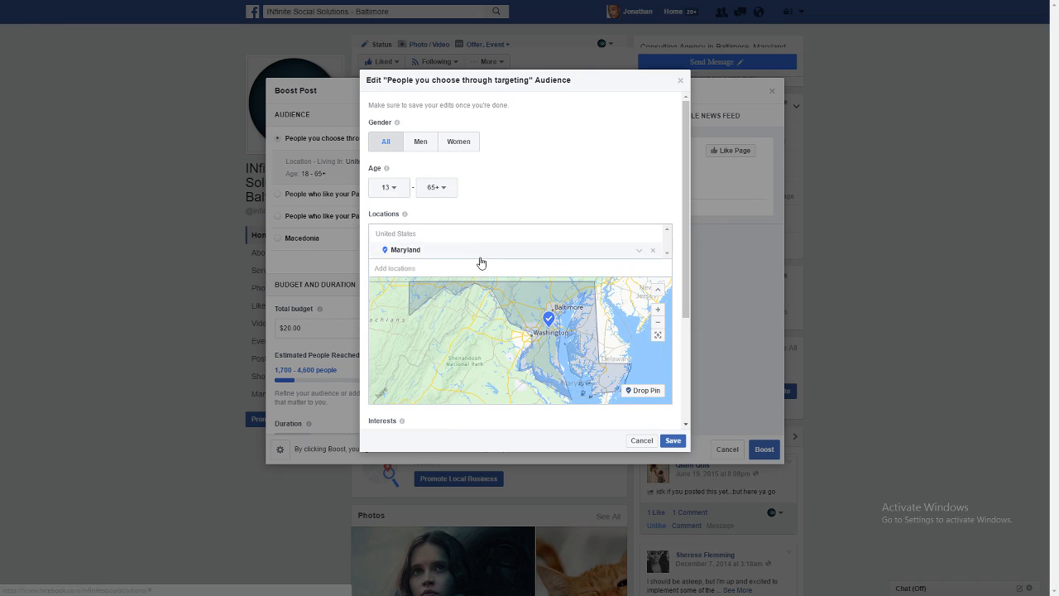
pyautogui.moveTo(686, 219); pyautogui.dragTo(687, 346)
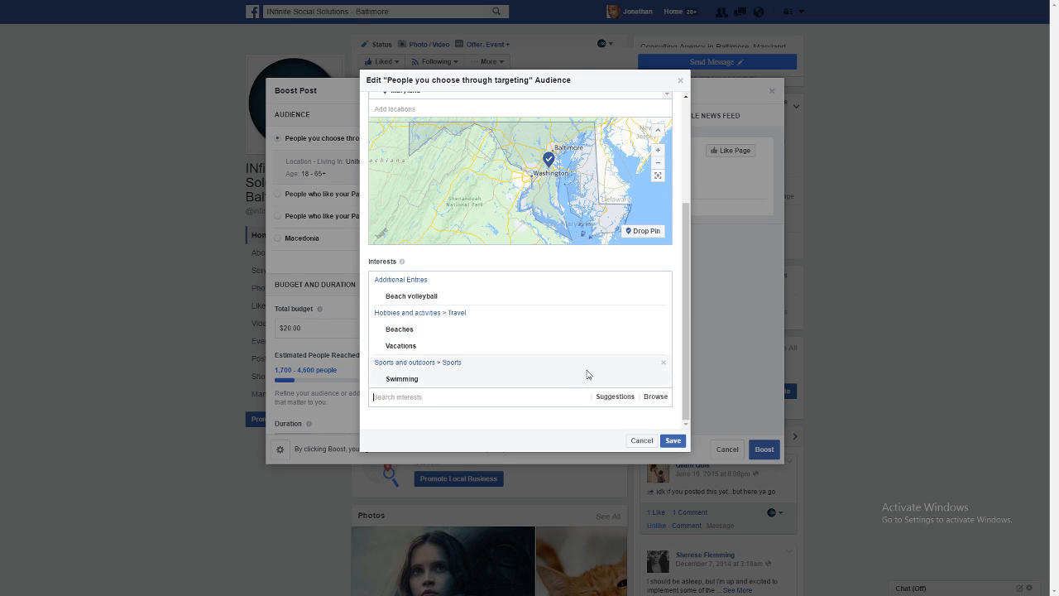
pyautogui.moveTo(690, 260); pyautogui.dragTo(687, 157)
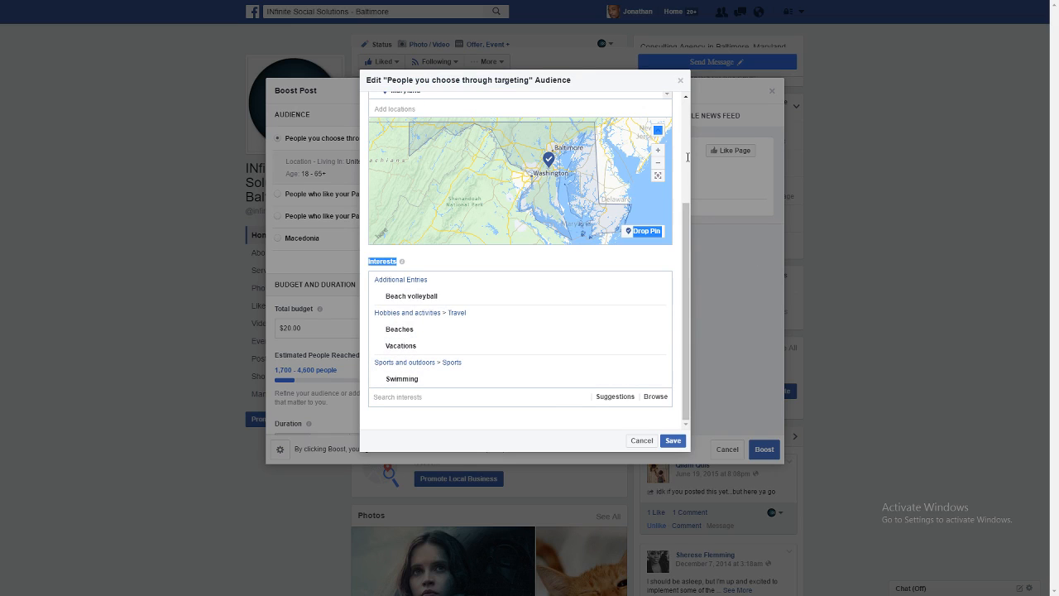
pyautogui.click(672, 267)
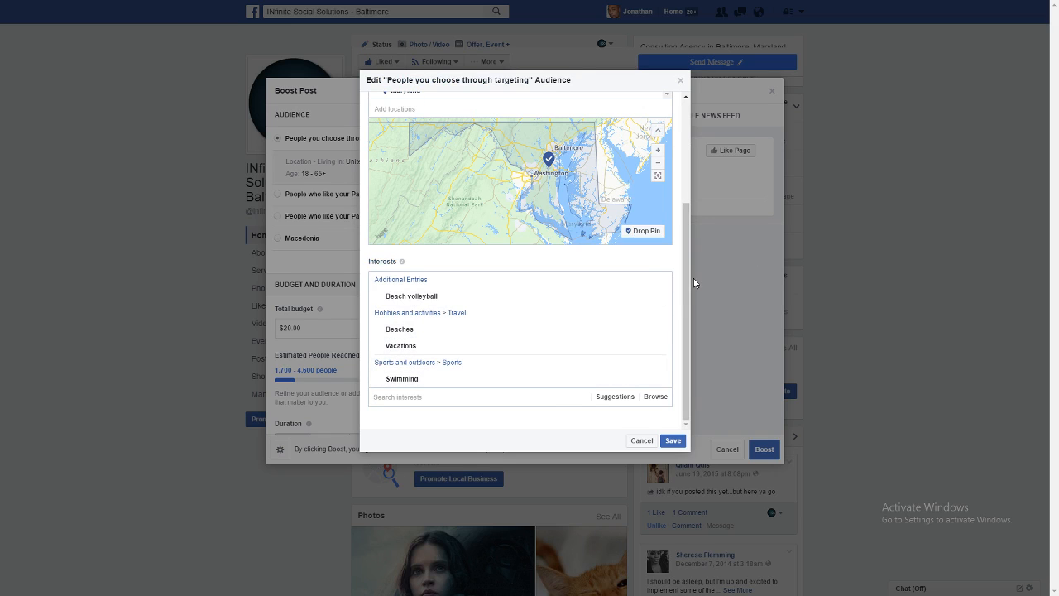
pyautogui.moveTo(687, 283); pyautogui.dragTo(685, 162)
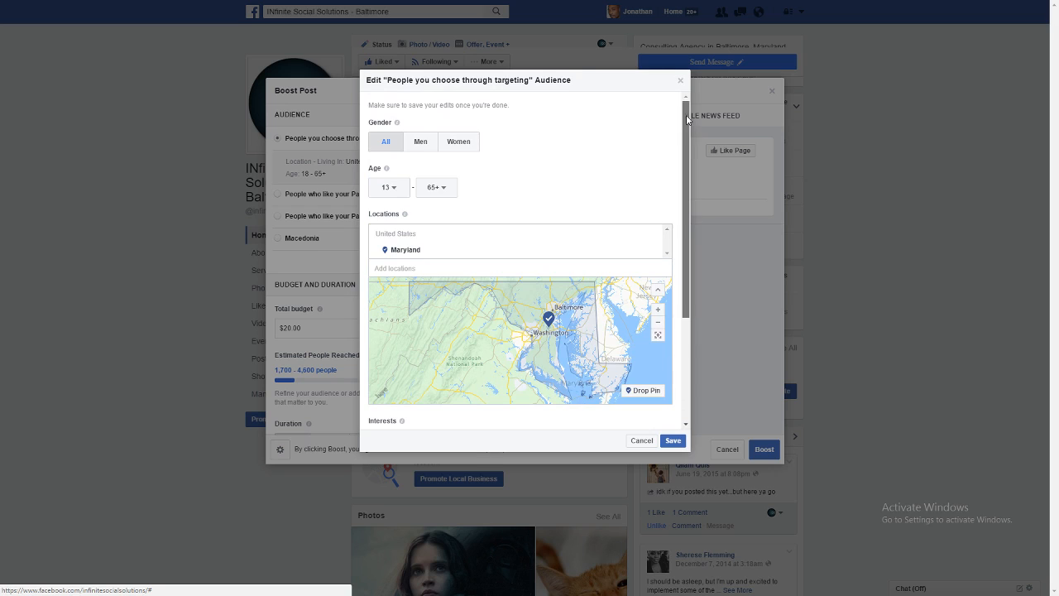
pyautogui.moveTo(687, 124); pyautogui.dragTo(686, 227)
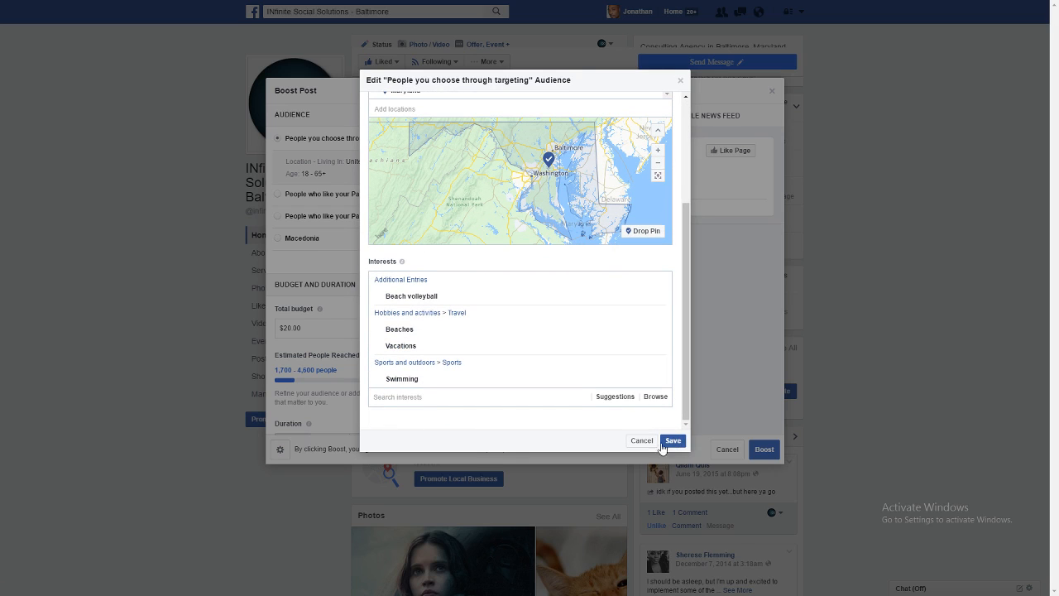
pyautogui.moveTo(686, 303); pyautogui.dragTo(682, 201)
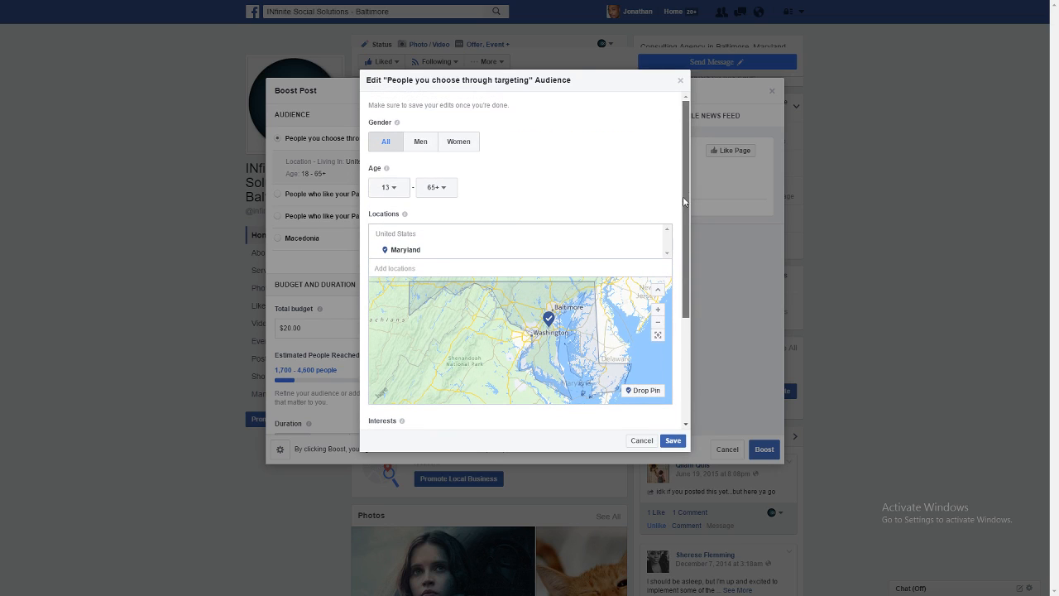
# Save the edited targeting audience and expand its full details in the boost settings.
pyautogui.moveTo(683, 158); pyautogui.dragTo(703, 323)
pyautogui.click(683, 443)
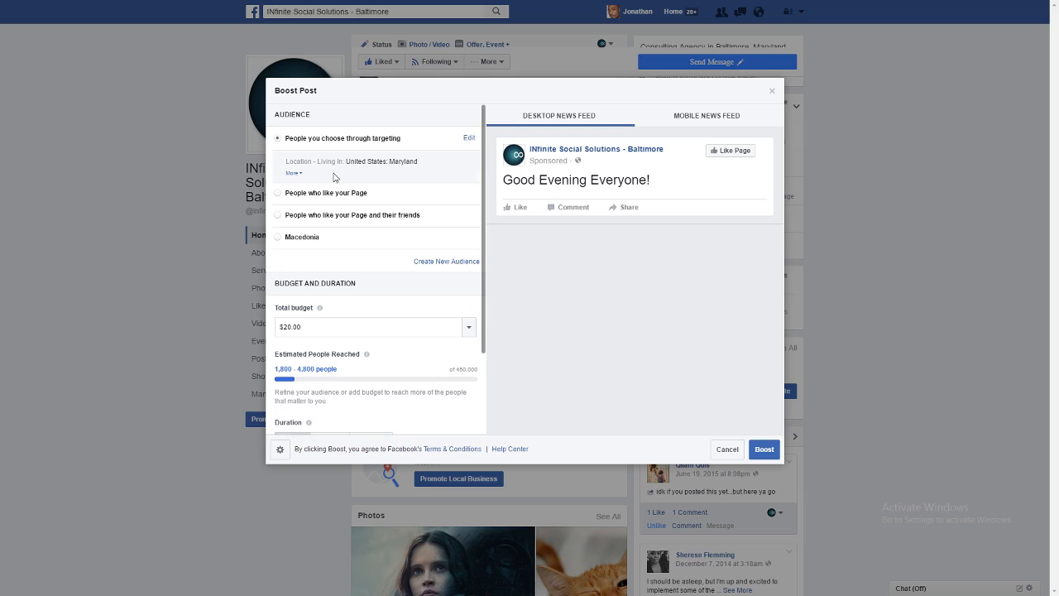
pyautogui.click(297, 173)
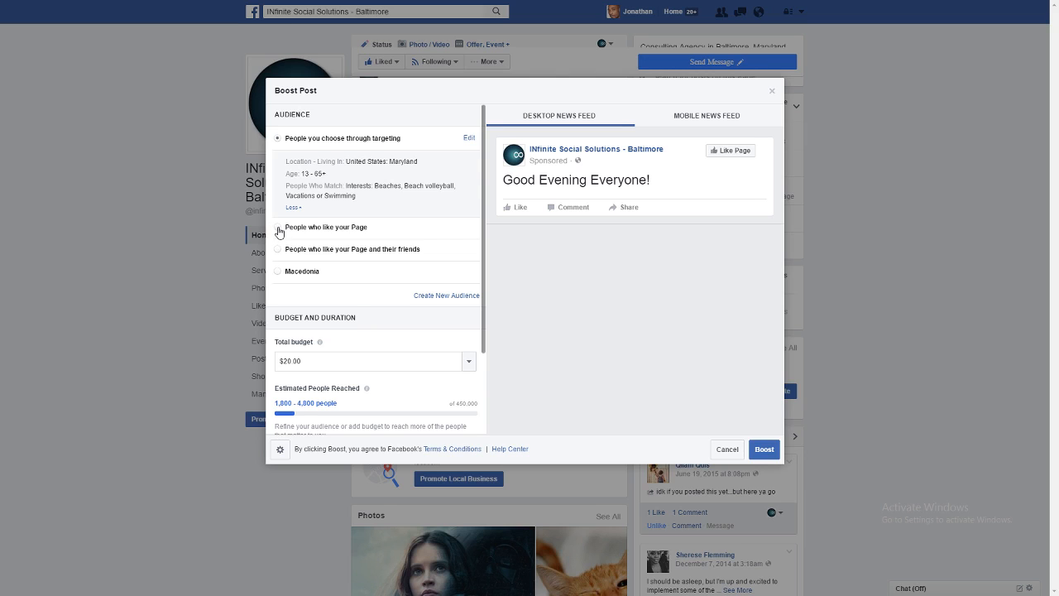
# Switch the boost audience to People who like your Page and expand its details.
pyautogui.click(323, 232)
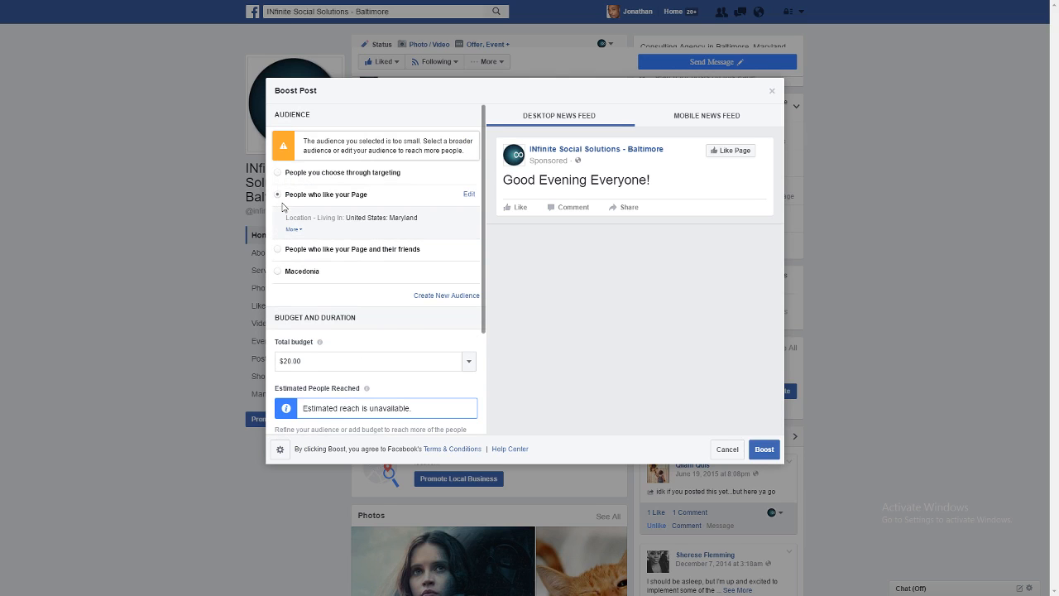
pyautogui.click(292, 230)
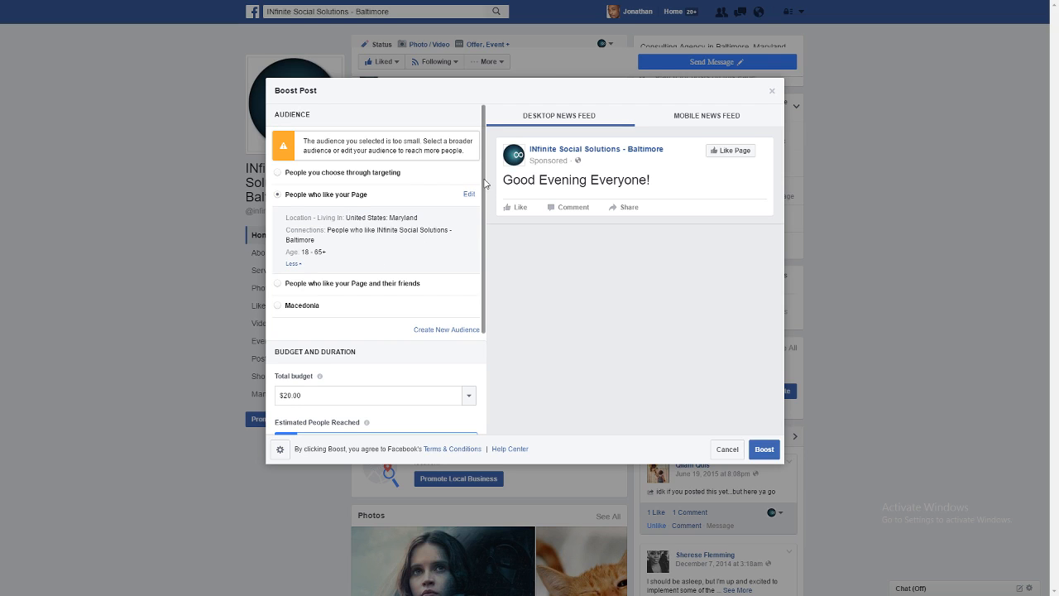
pyautogui.moveTo(485, 180); pyautogui.dragTo(466, 148)
# Switch the boost audience to People who like your Page and their friends and look over its settings.
pyautogui.click(279, 285)
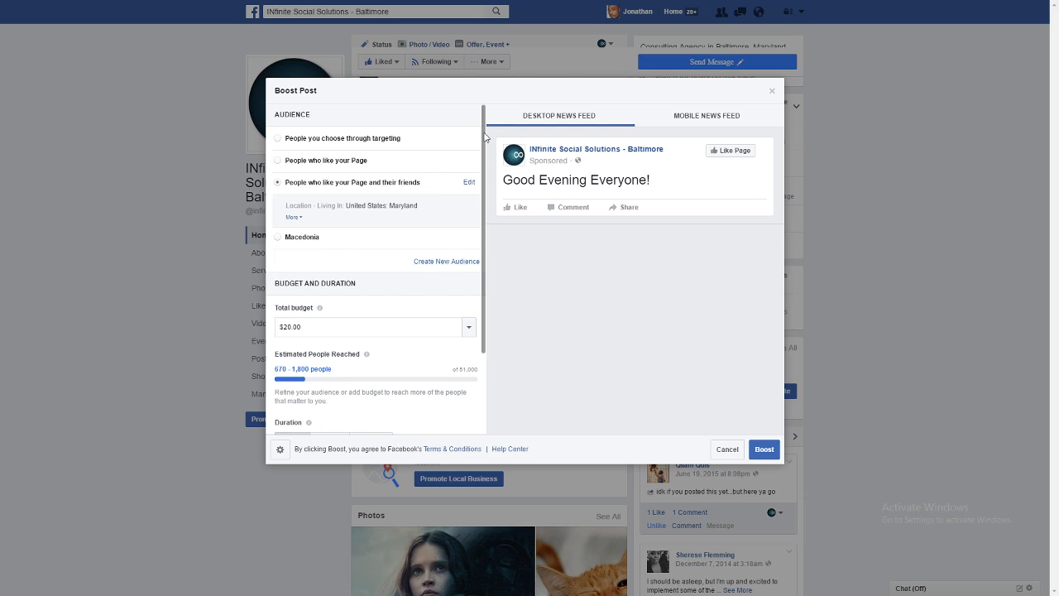
pyautogui.scroll(-2, 485, 137)
pyautogui.scroll(2, 485, 125)
pyautogui.moveTo(485, 122)
pyautogui.mouseDown()
pyautogui.moveTo(468, 208)
pyautogui.moveTo(480, 123)
pyautogui.mouseUp()
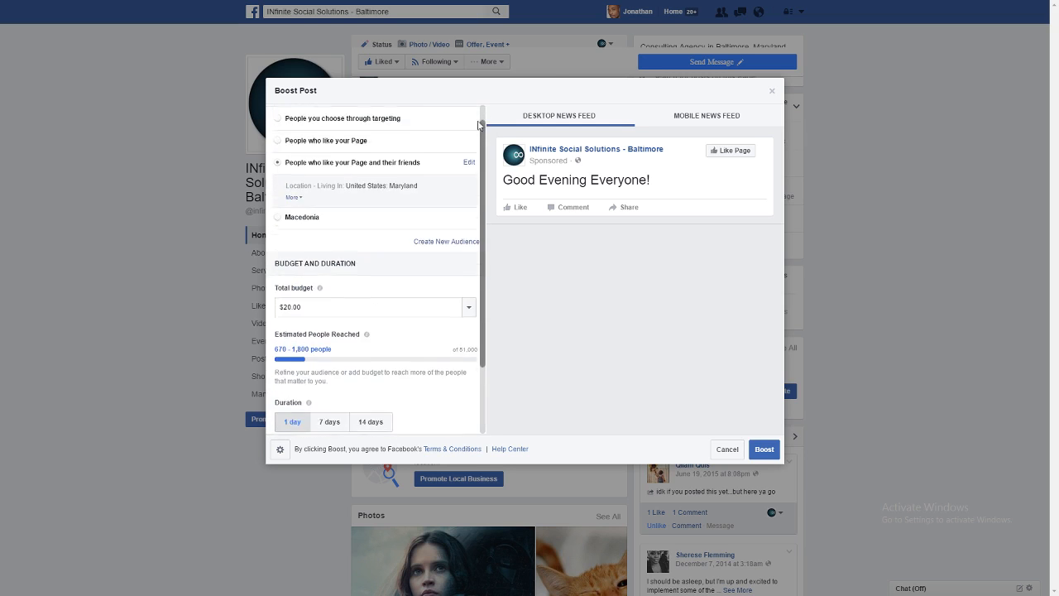
pyautogui.scroll(1, 414, 235)
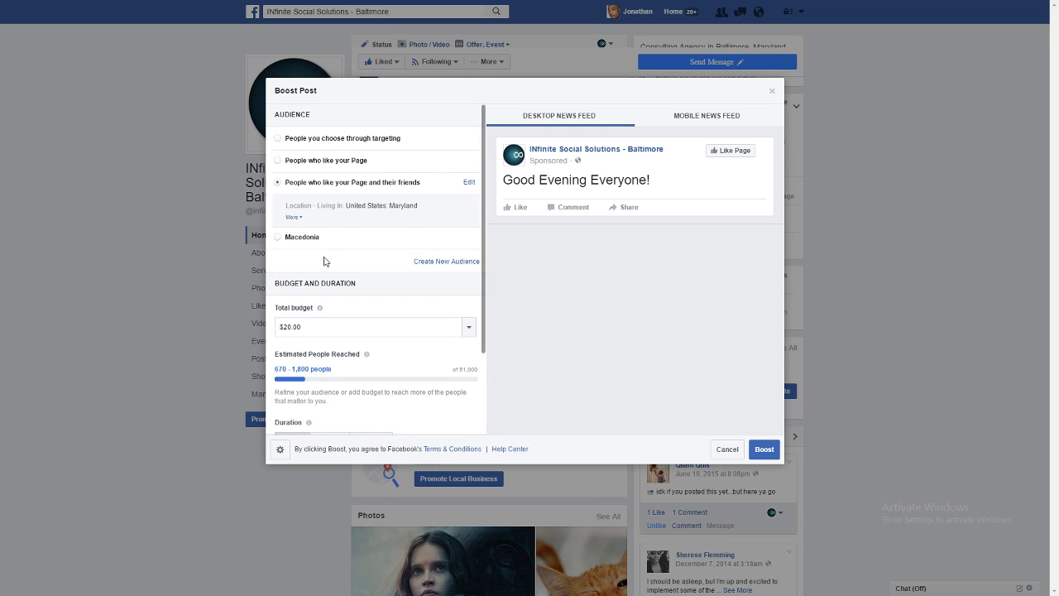
# Create and save a new audience named "Swim Wear", keeping the prefilled Maryland location and interests.
pyautogui.click(440, 262)
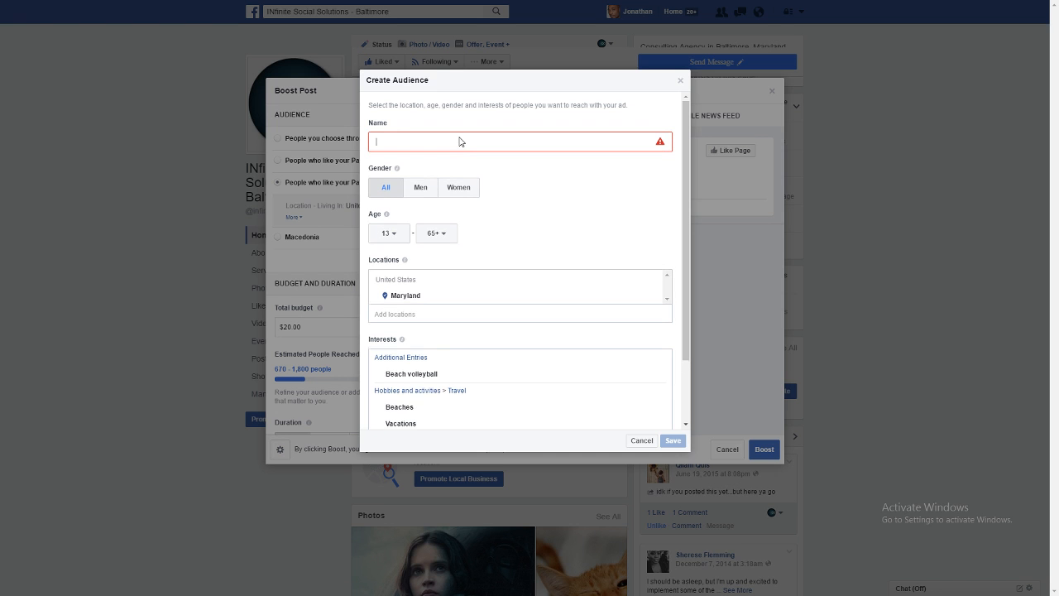
pyautogui.write('Swi')
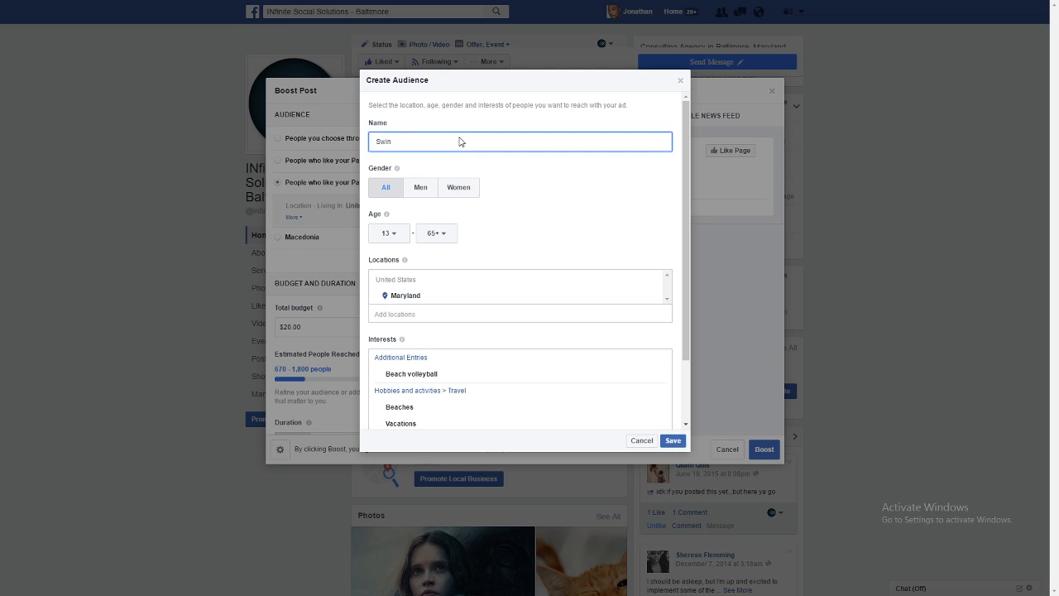
pyautogui.write('mwear')
pyautogui.press('BackSpace')
pyautogui.press('BackSpace')
pyautogui.press('BackSpace')
pyautogui.write('Wear')
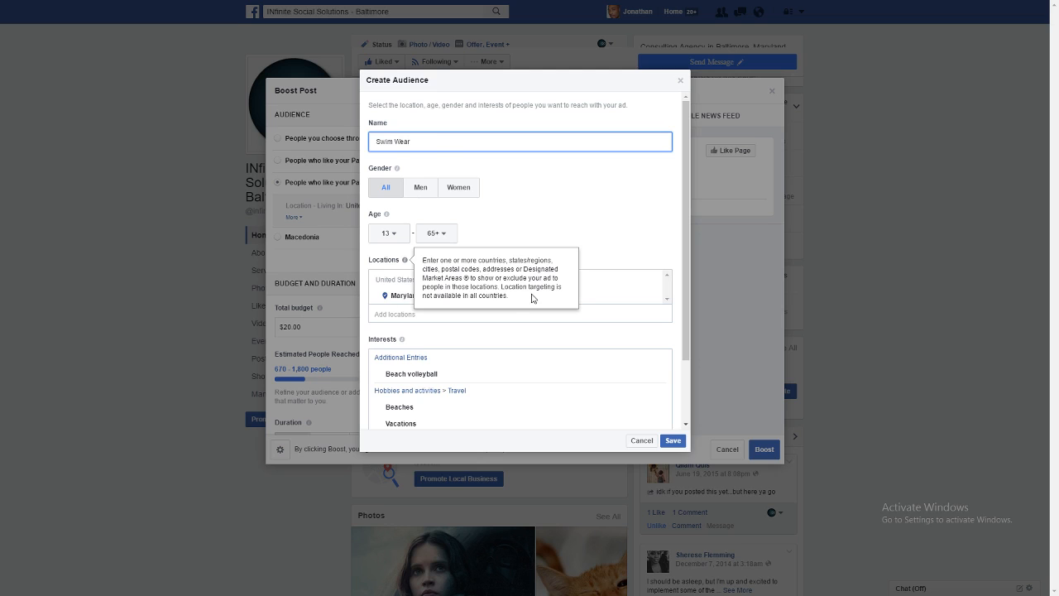
pyautogui.moveTo(689, 213); pyautogui.dragTo(680, 301)
pyautogui.click(672, 440)
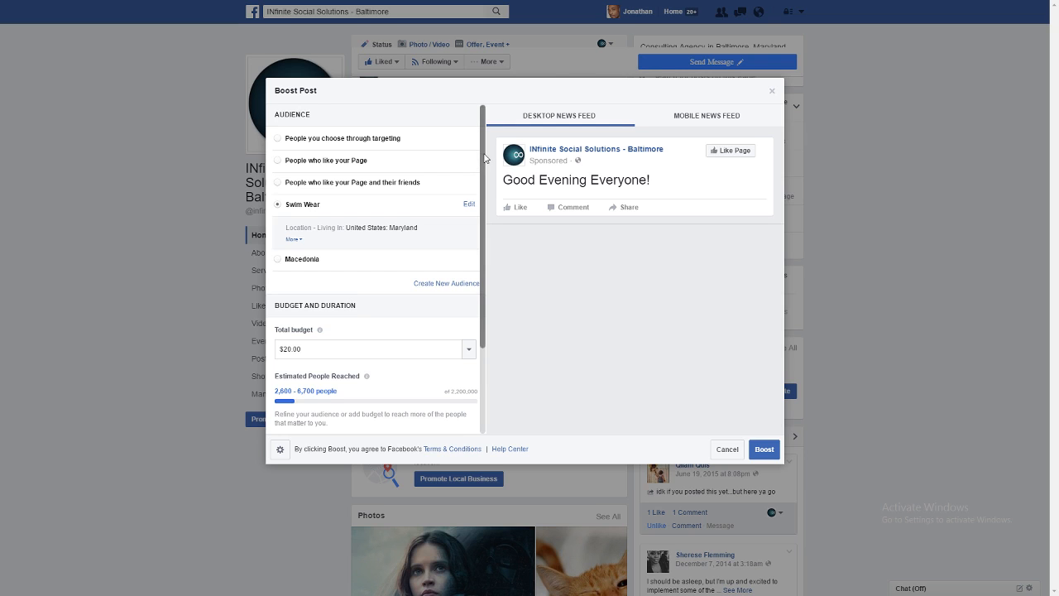
# Examine the boost's total budget, estimated people reached, duration and payment method.
pyautogui.moveTo(485, 156); pyautogui.dragTo(486, 254)
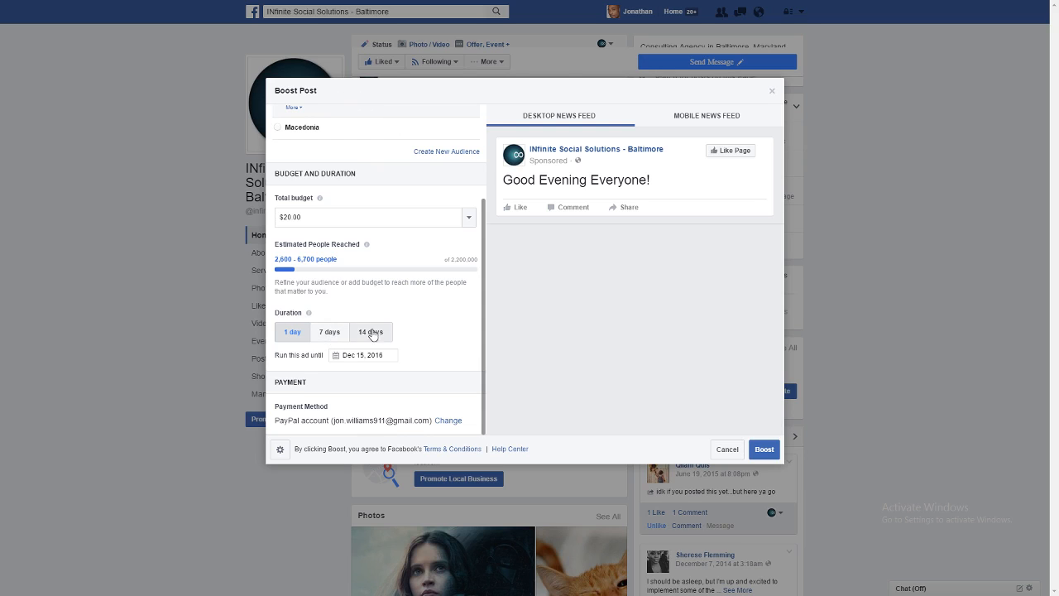
pyautogui.scroll(1, 487, 256)
pyautogui.scroll(-1, 488, 256)
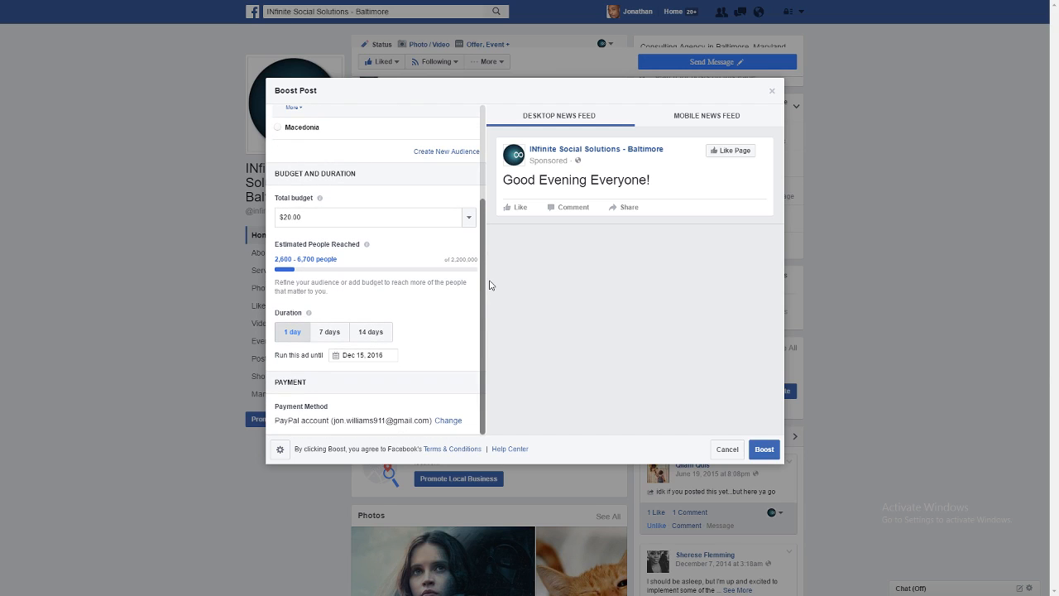
pyautogui.click(309, 216)
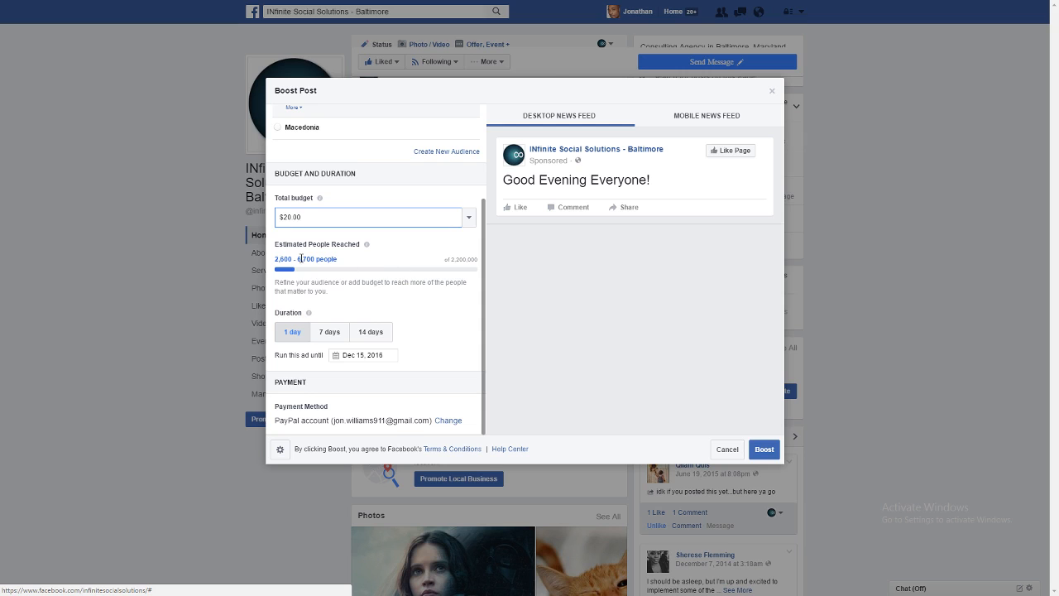
pyautogui.scroll(3, 370, 262)
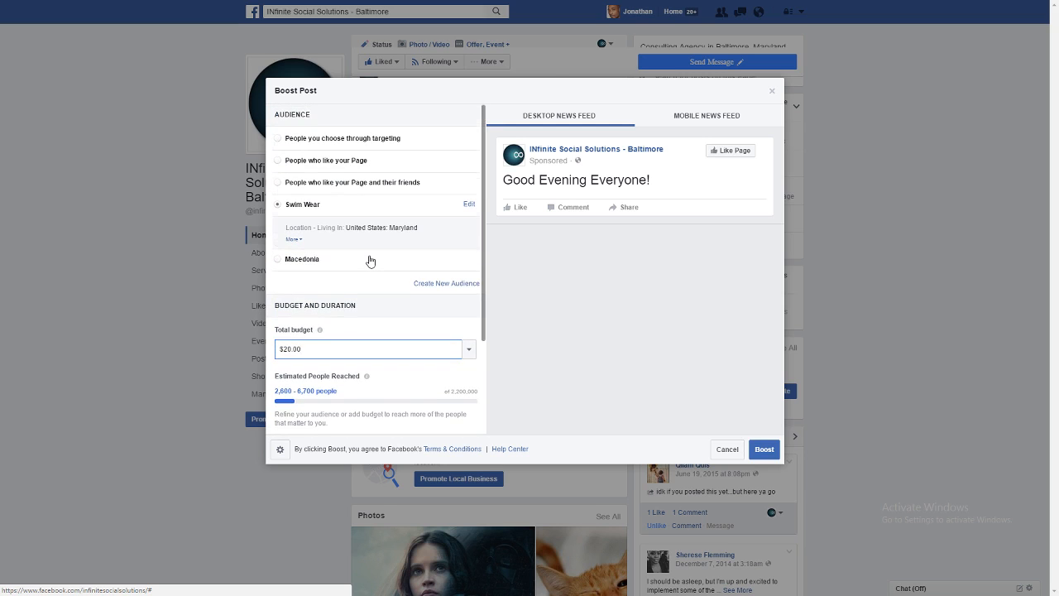
pyautogui.scroll(-3, 370, 261)
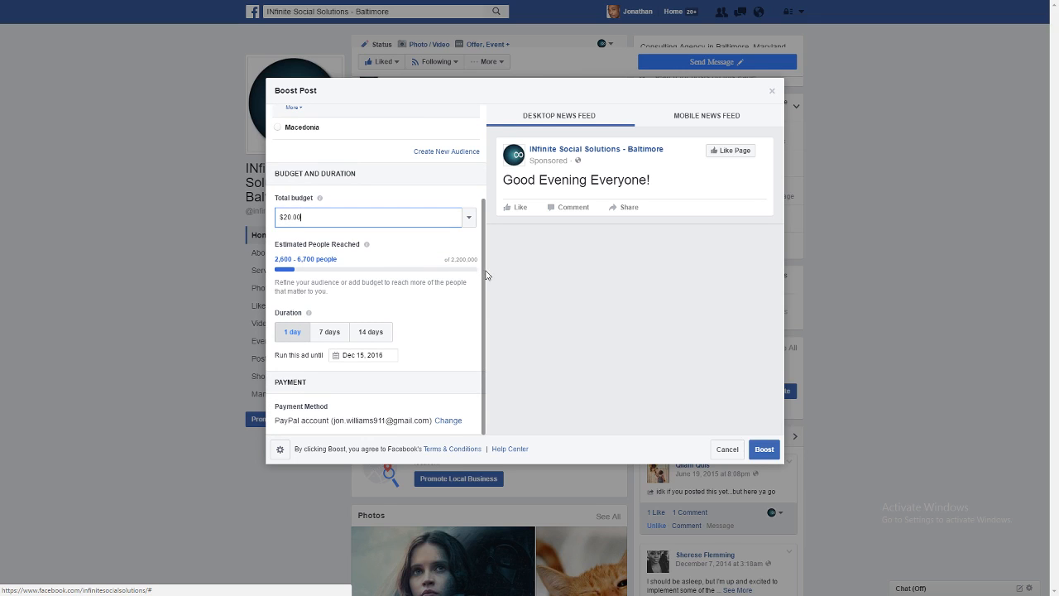
pyautogui.moveTo(487, 276); pyautogui.dragTo(495, 315)
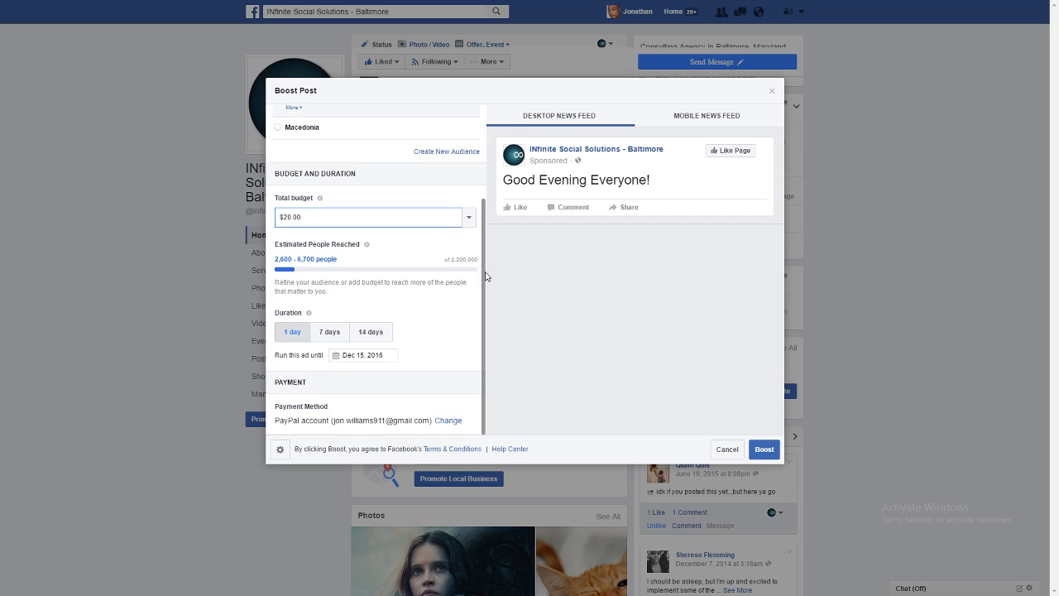
pyautogui.moveTo(485, 274); pyautogui.dragTo(488, 311)
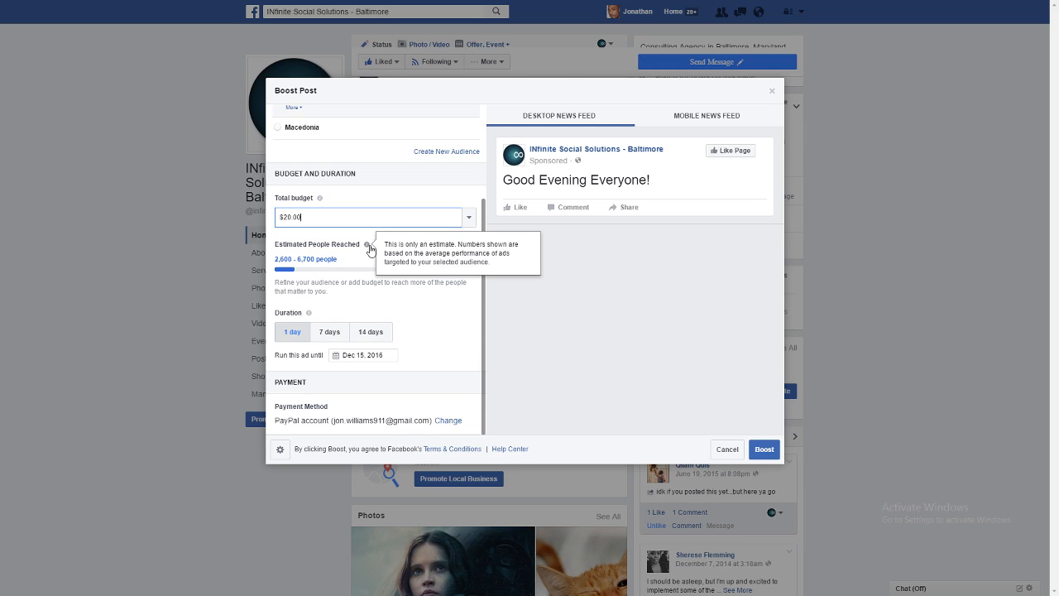
# Try boost durations of 7 days and 14 days, and set the duration back to 1 day.
pyautogui.click(329, 335)
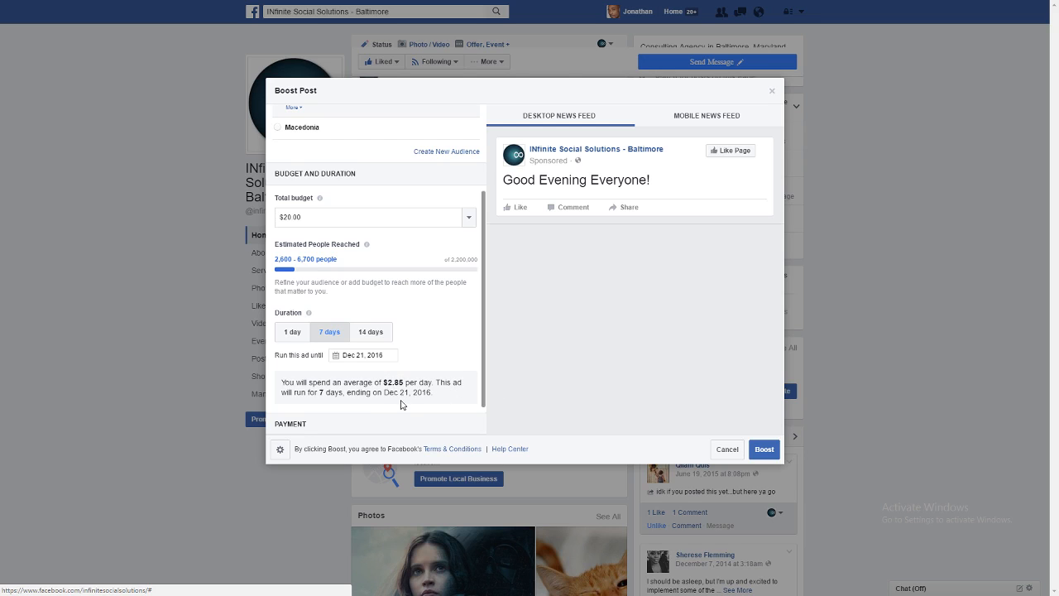
pyautogui.click(373, 335)
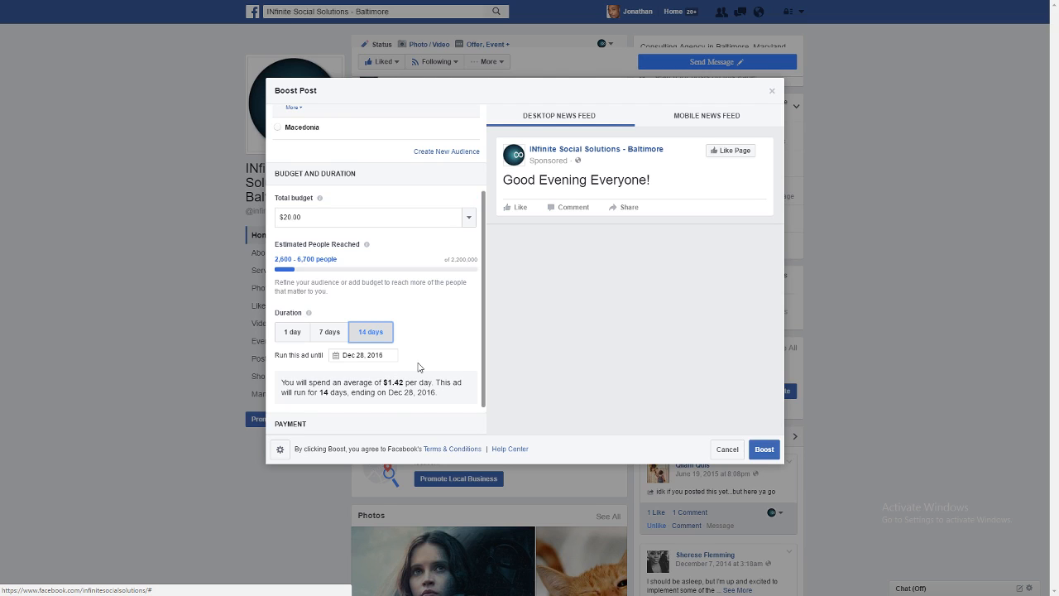
pyautogui.scroll(-1, 484, 261)
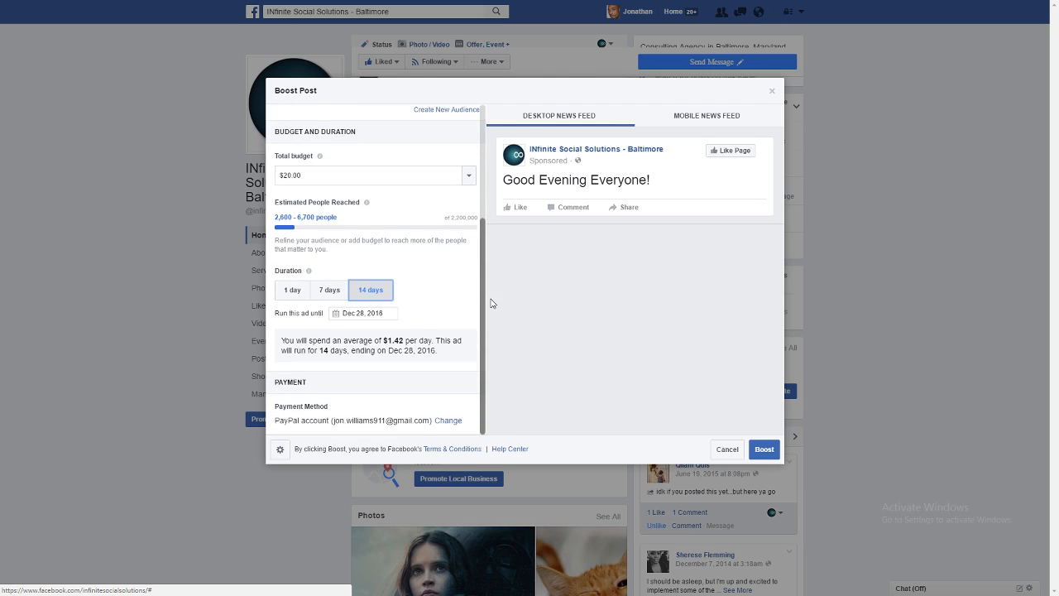
pyautogui.rightClick(490, 298)
pyautogui.click(485, 285)
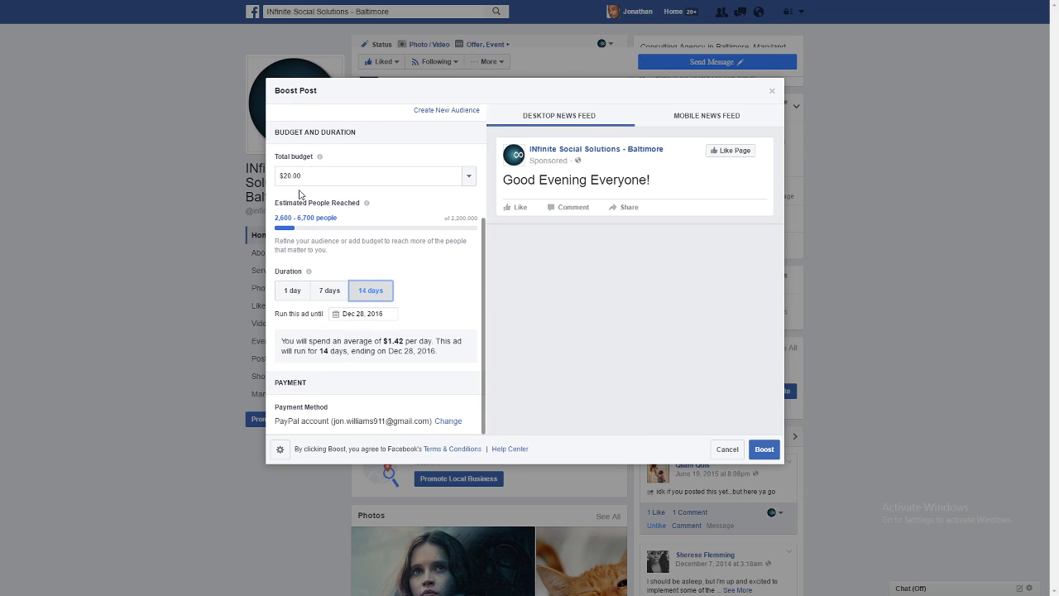
pyautogui.moveTo(283, 175); pyautogui.dragTo(324, 175)
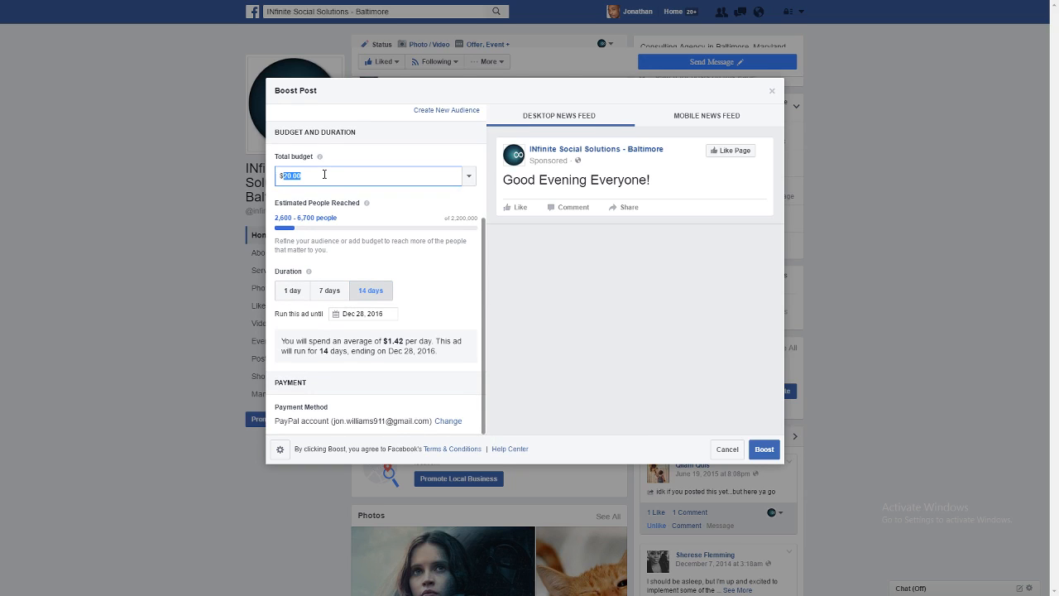
pyautogui.click(292, 291)
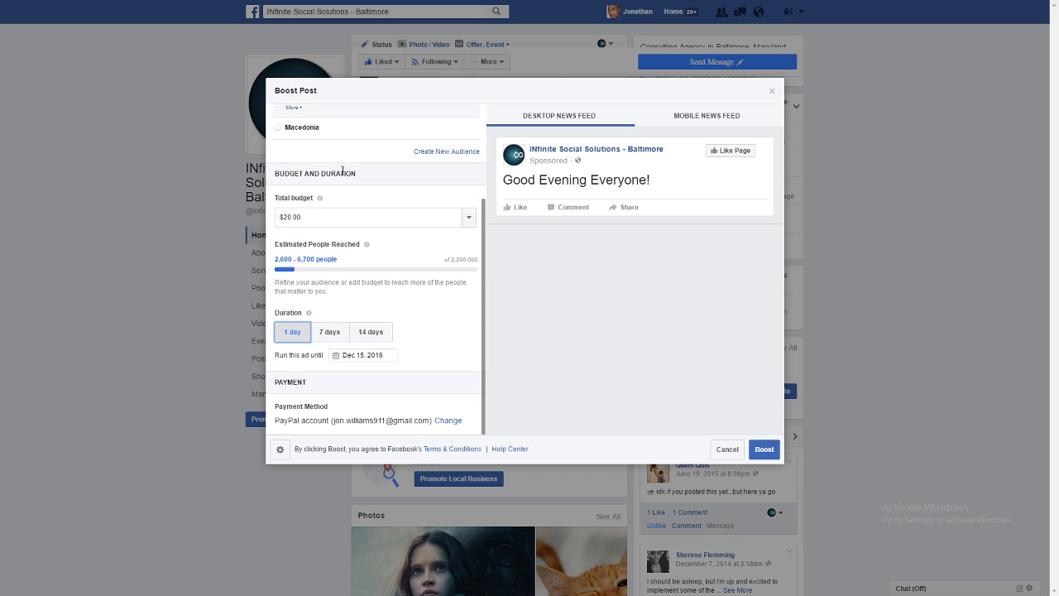
# Set the boost's total budget to $1.00.
pyautogui.moveTo(284, 216); pyautogui.dragTo(319, 216)
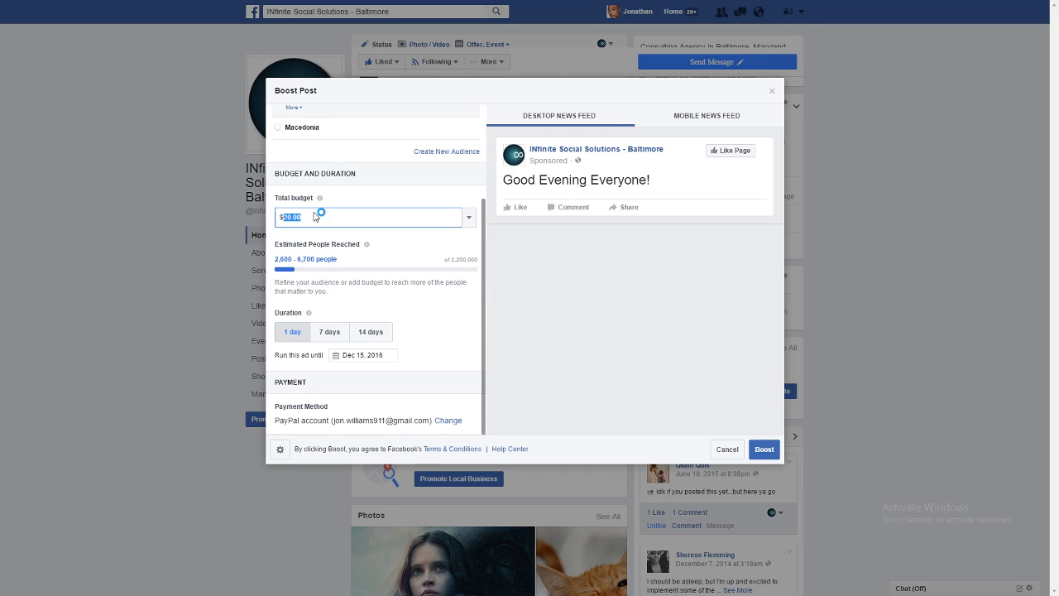
pyautogui.press('BackSpace')
pyautogui.write('1')
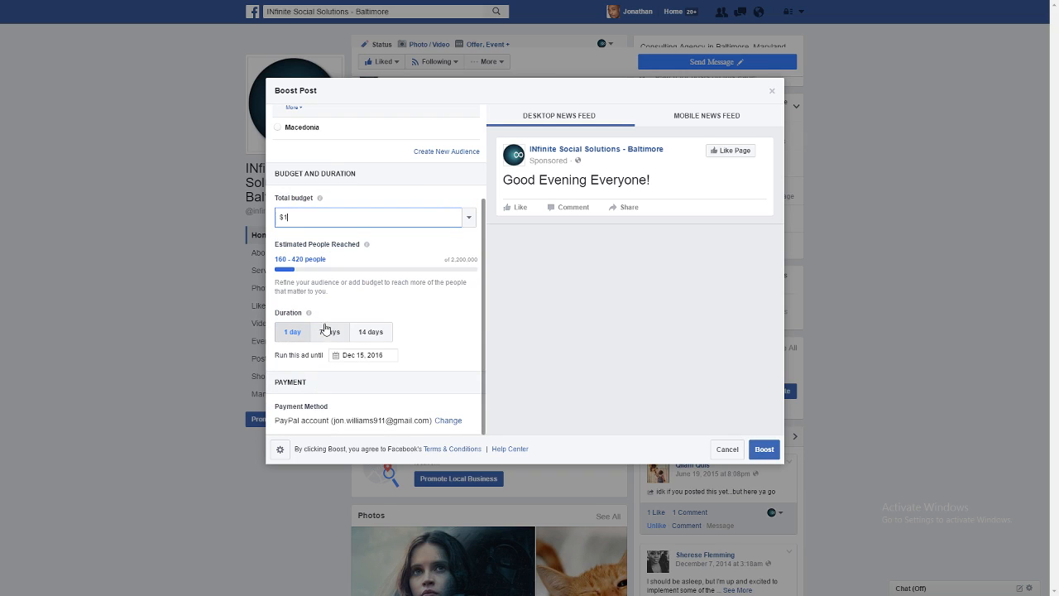
pyautogui.write('.00')
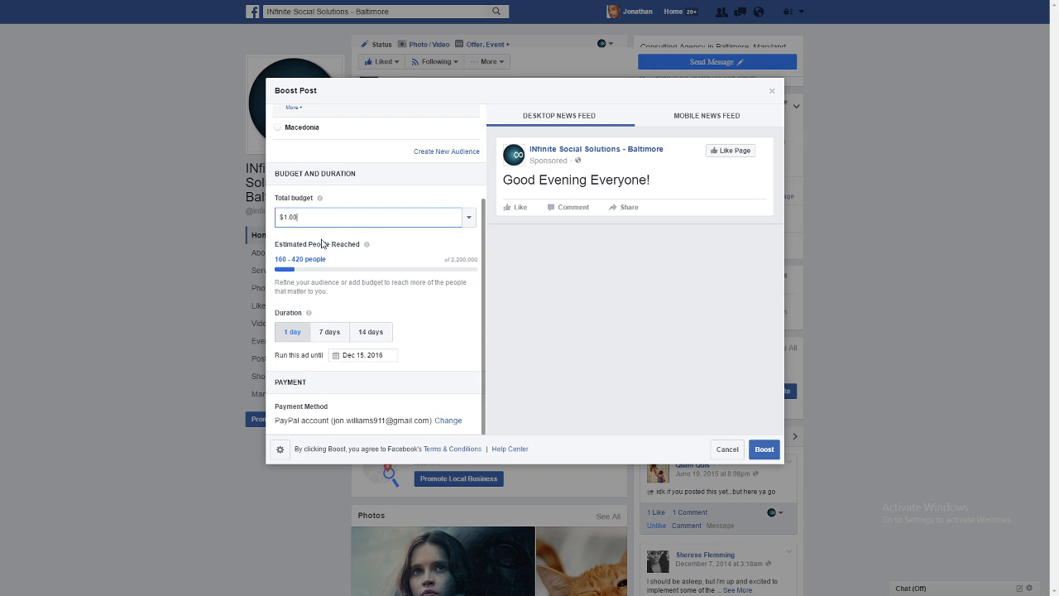
# Try a 7-day boost duration with a total budget of $7.00.
pyautogui.click(330, 333)
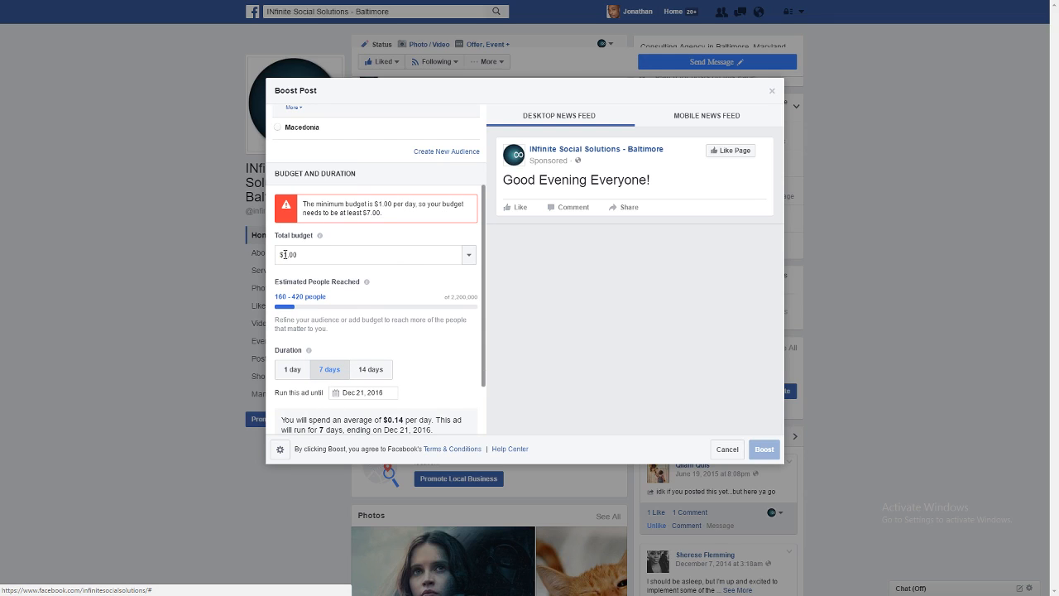
pyautogui.moveTo(287, 255); pyautogui.dragTo(321, 257)
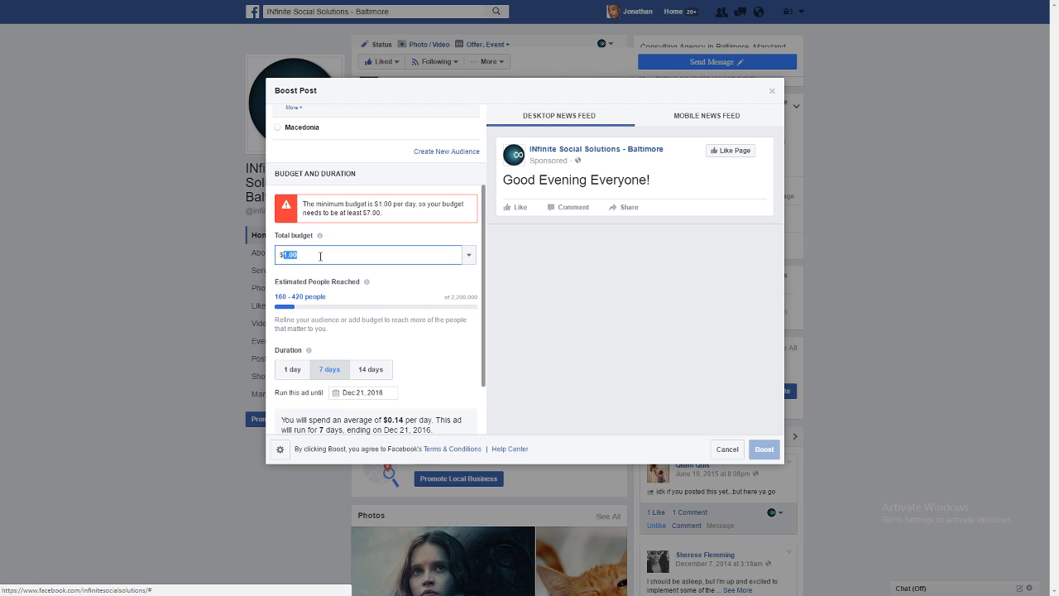
pyautogui.write('7.00')
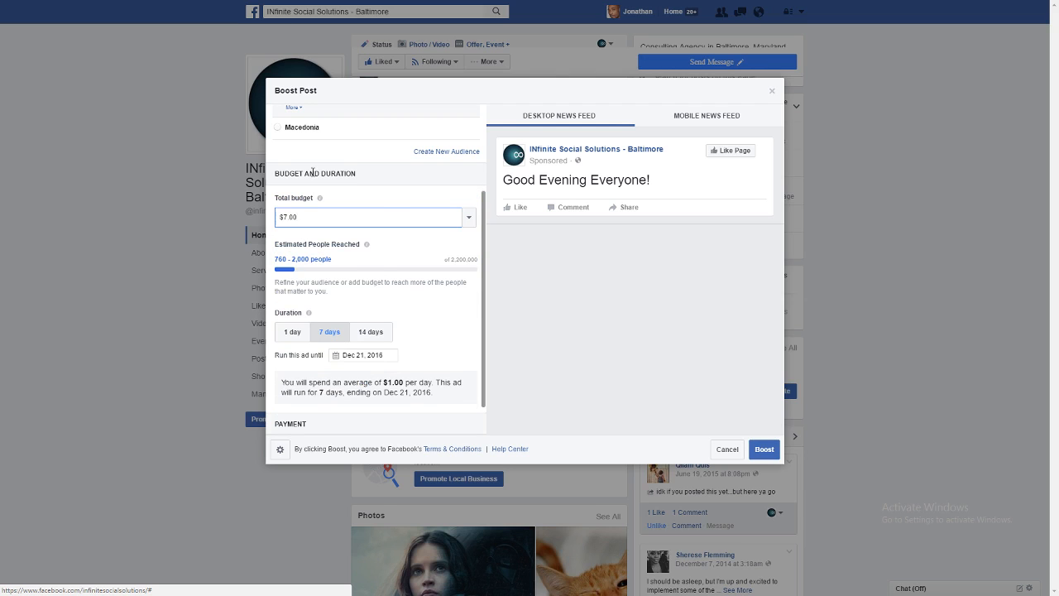
pyautogui.click(343, 236)
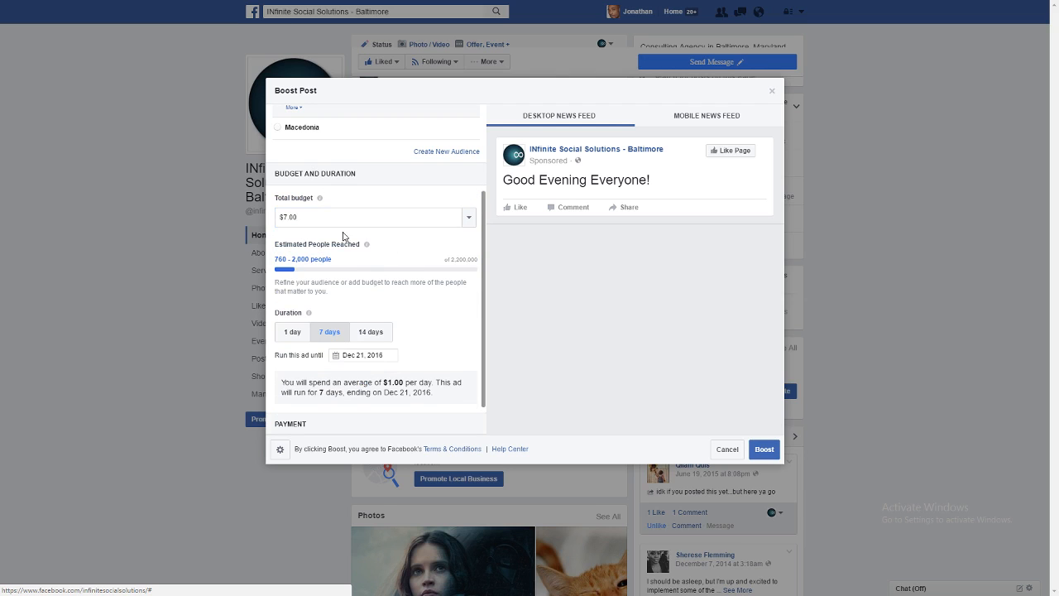
# Set the boost duration back to 1 day with a total budget of $1.00.
pyautogui.click(290, 332)
pyautogui.moveTo(285, 217); pyautogui.dragTo(325, 220)
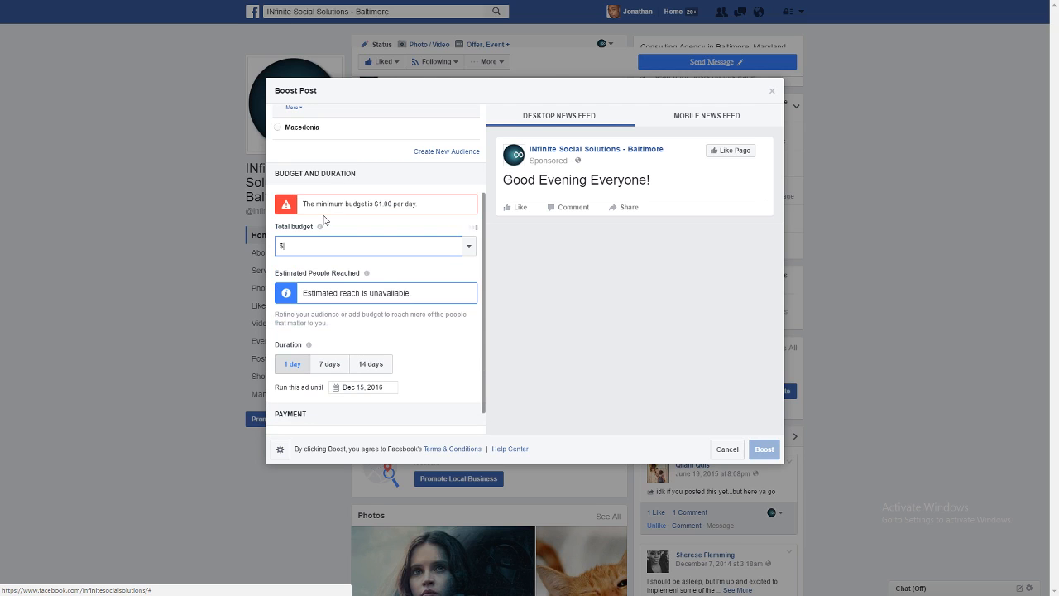
pyautogui.write('1')
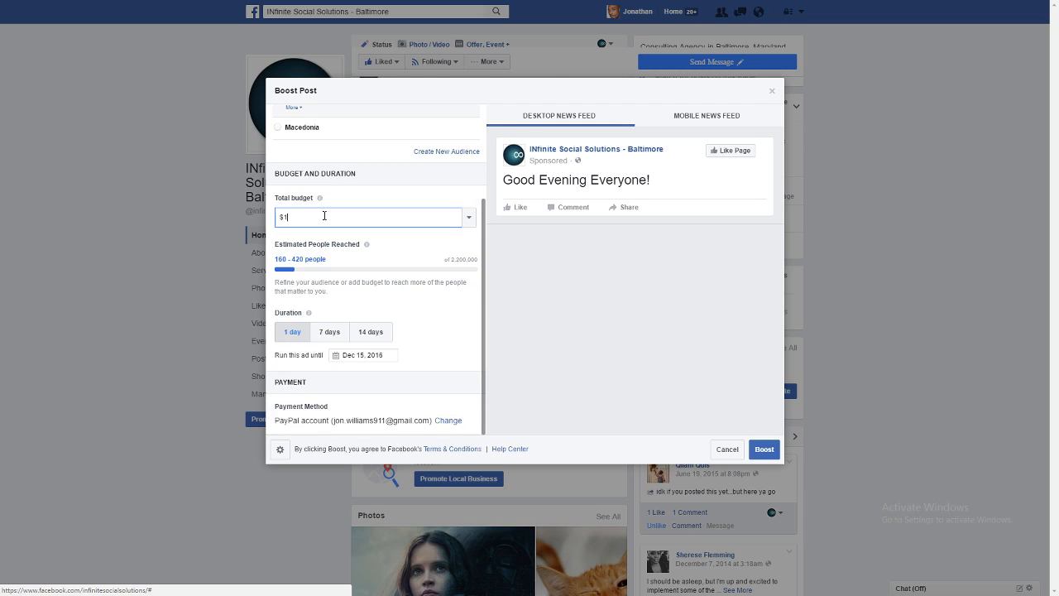
pyautogui.click(386, 187)
pyautogui.moveTo(285, 219); pyautogui.dragTo(314, 217)
pyautogui.click(391, 191)
# Try total budgets of $100.00 and $100,000 for the 1-day boost to compare the estimated reach.
pyautogui.click(285, 217)
pyautogui.write('100.00')
pyautogui.click(405, 241)
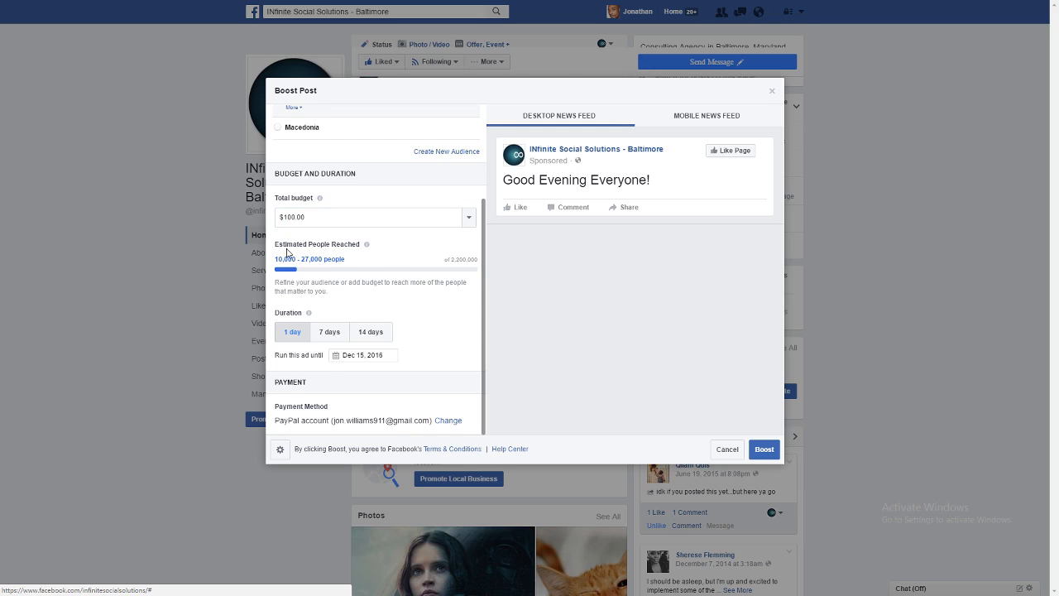
pyautogui.moveTo(284, 217); pyautogui.dragTo(312, 217)
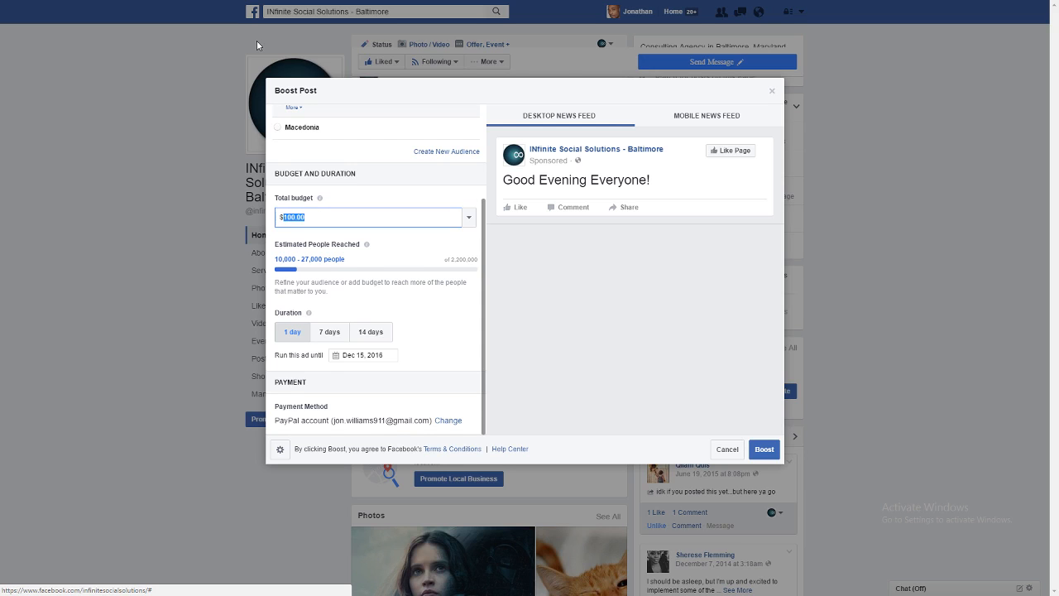
pyautogui.write('10000')
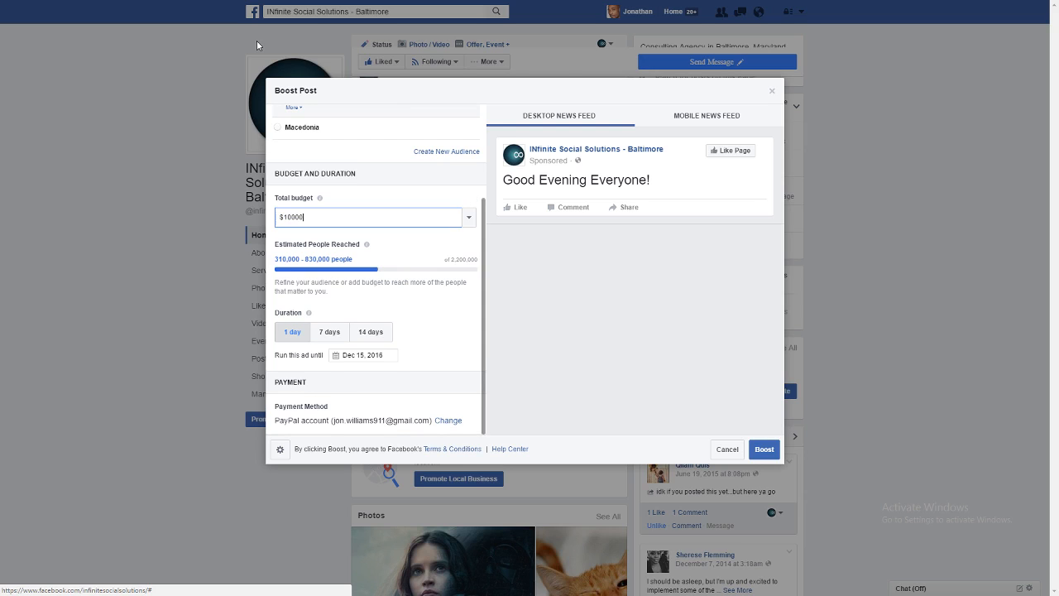
pyautogui.write('0')
pyautogui.click(296, 217)
pyautogui.click(326, 215)
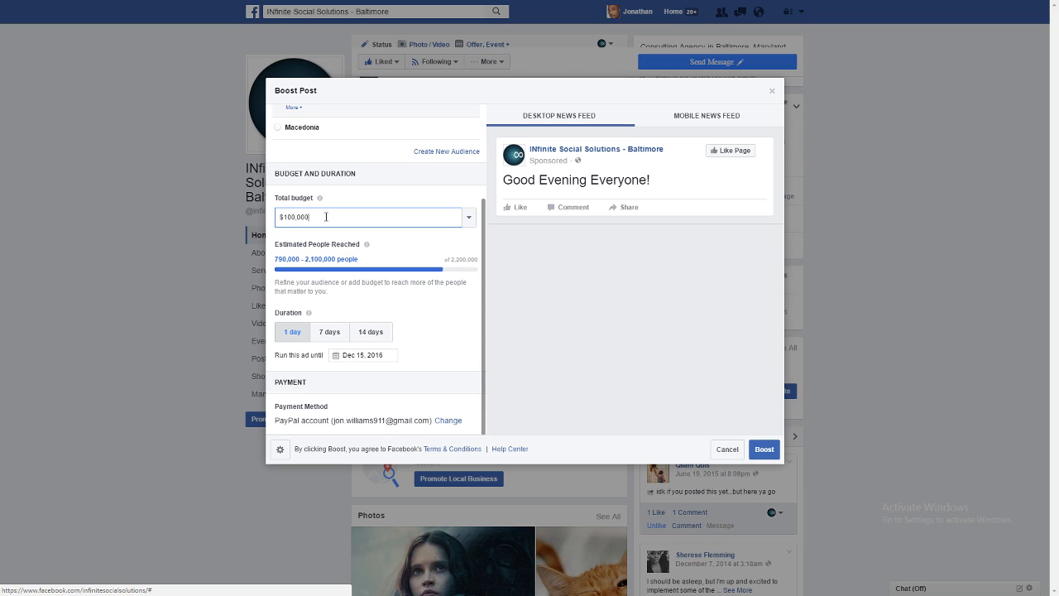
# Reduce the total budget to $1.00 and submit the boost.
pyautogui.press('BackSpace')
pyautogui.press('BackSpace')
pyautogui.press('BackSpace')
pyautogui.press('BackSpace')
pyautogui.press('BackSpace')
pyautogui.press('BackSpace')
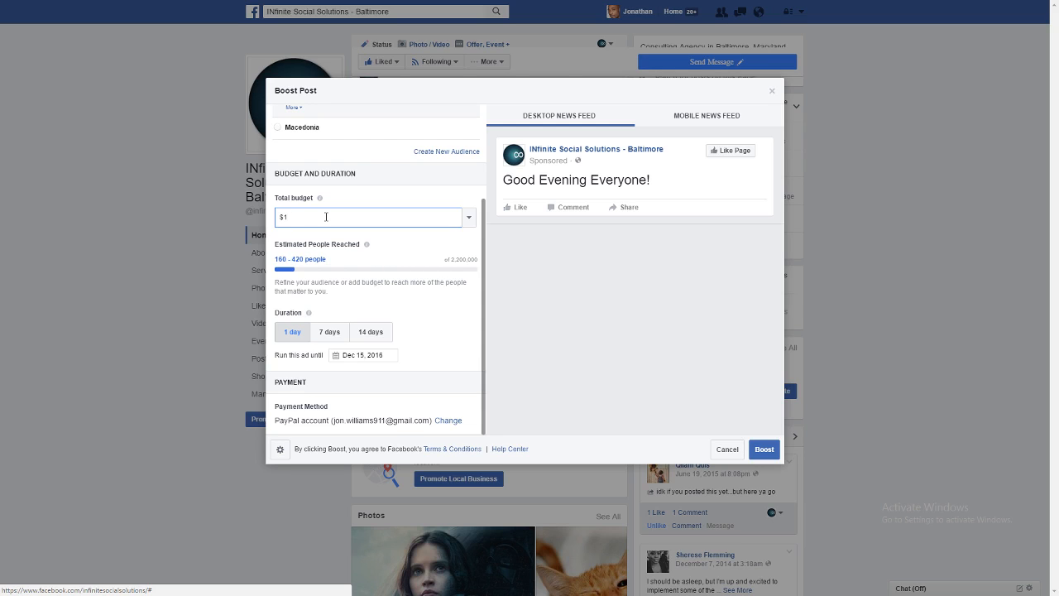
pyautogui.click(397, 181)
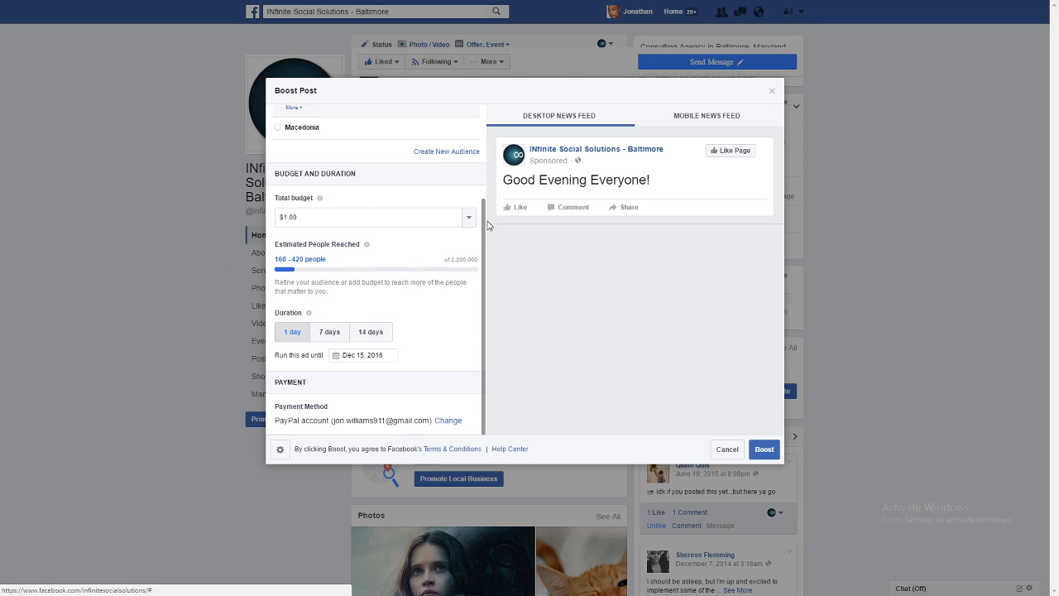
pyautogui.click(769, 448)
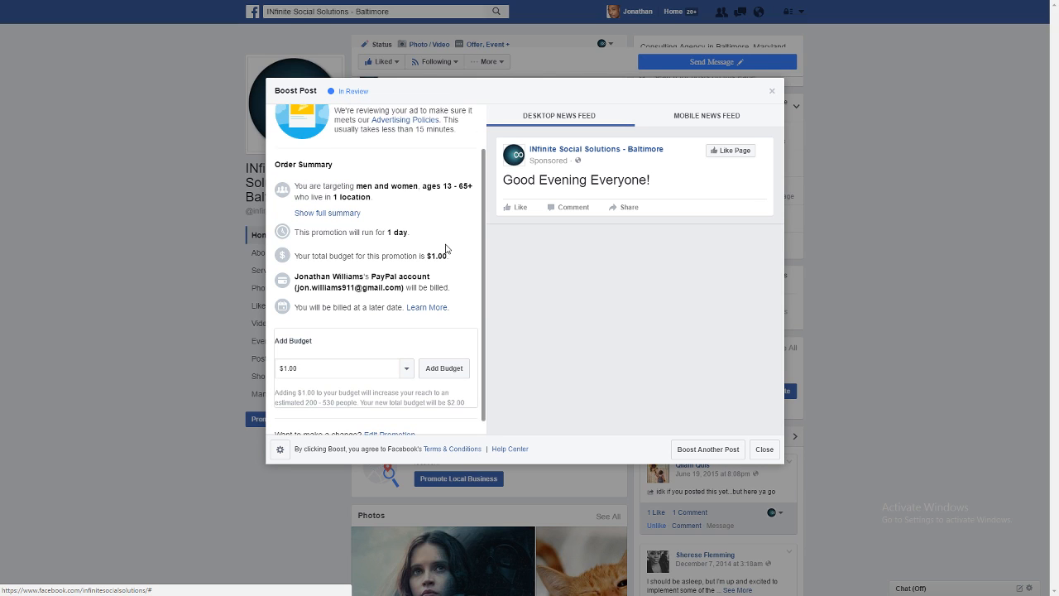
# Review the submitted boost's order summary, covering targeted ages, duration, budget and billing, and close it.
pyautogui.moveTo(485, 302); pyautogui.dragTo(485, 256)
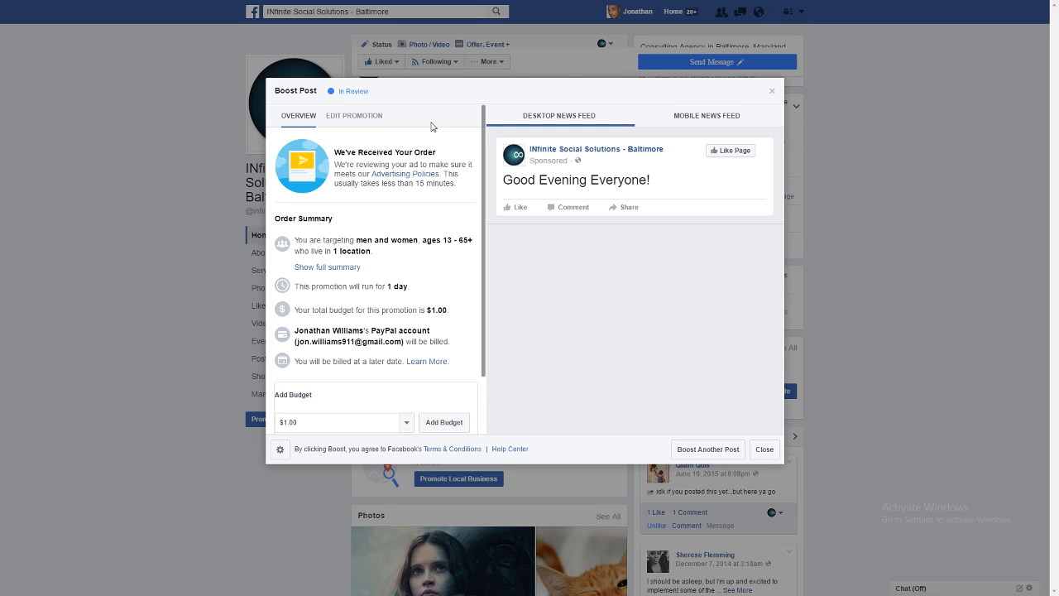
pyautogui.moveTo(485, 151); pyautogui.dragTo(475, 173)
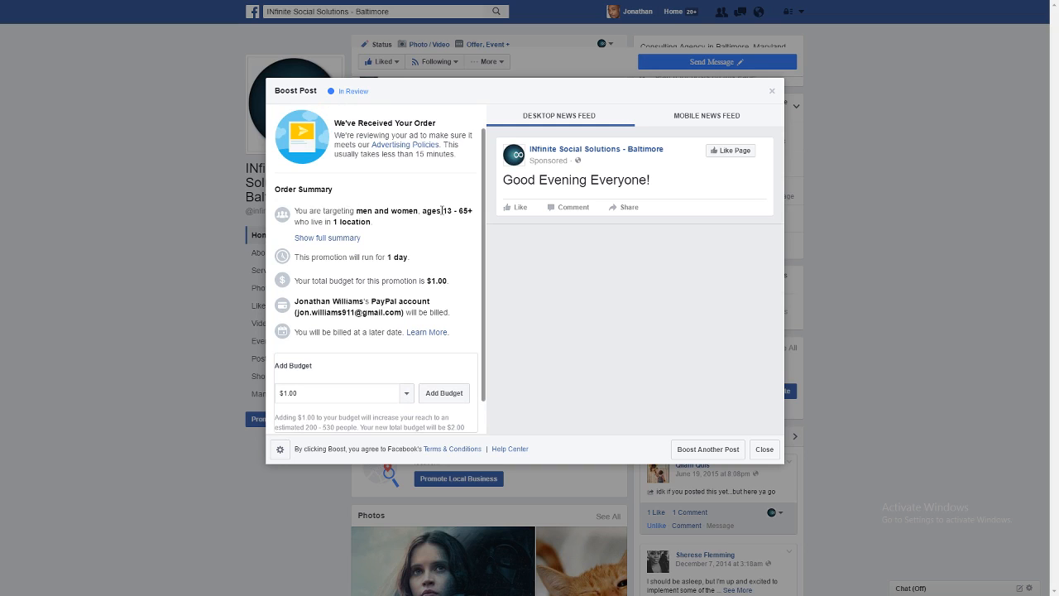
pyautogui.moveTo(483, 187)
pyautogui.mouseDown()
pyautogui.moveTo(486, 165)
pyautogui.moveTo(486, 208)
pyautogui.mouseUp()
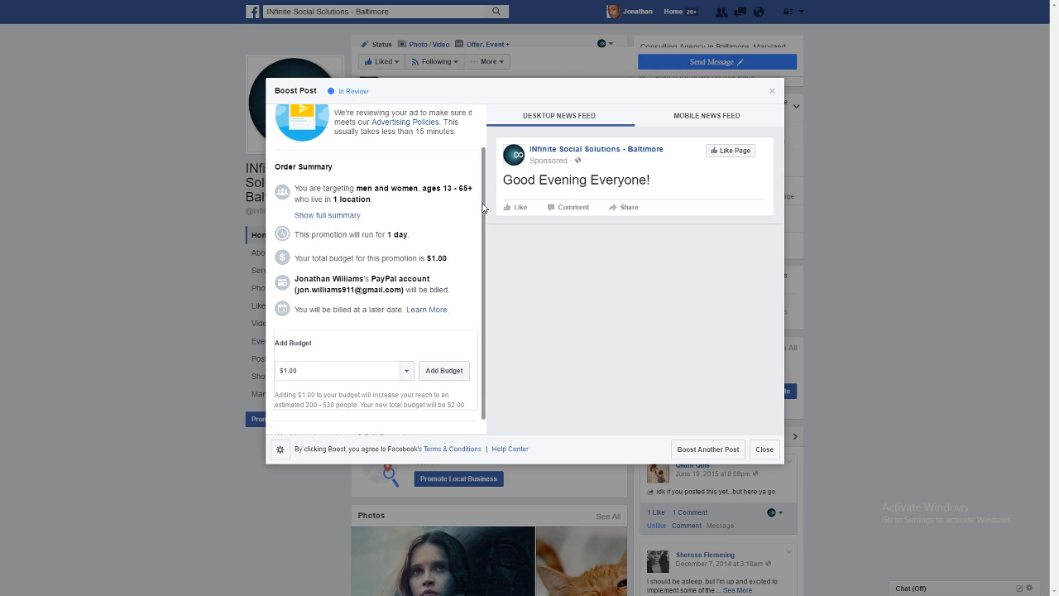
pyautogui.moveTo(484, 208); pyautogui.dragTo(486, 172)
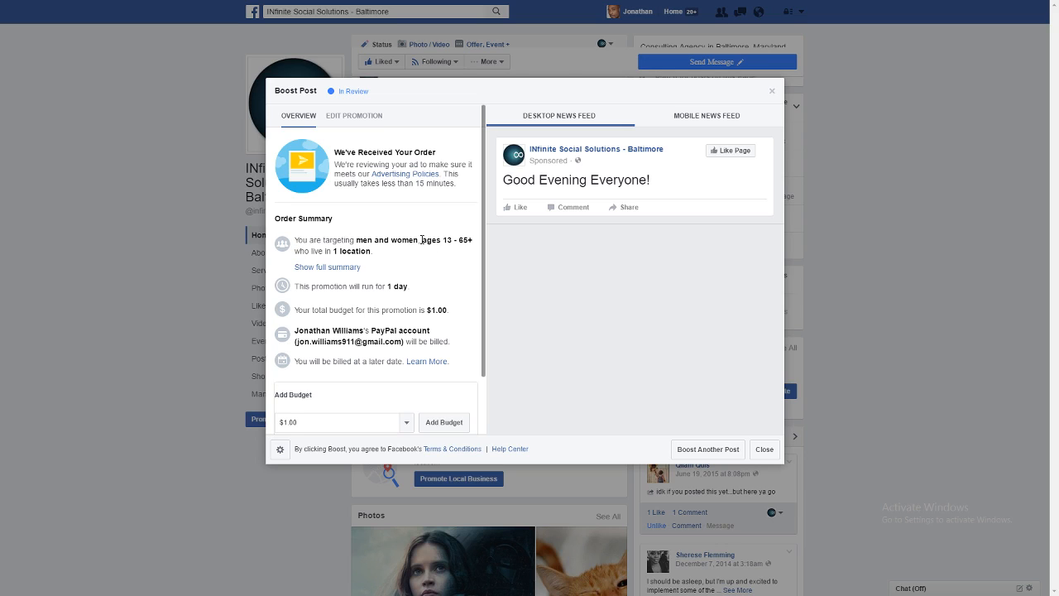
pyautogui.moveTo(427, 240); pyautogui.dragTo(454, 241)
pyautogui.click(448, 240)
pyautogui.moveTo(452, 241); pyautogui.dragTo(485, 227)
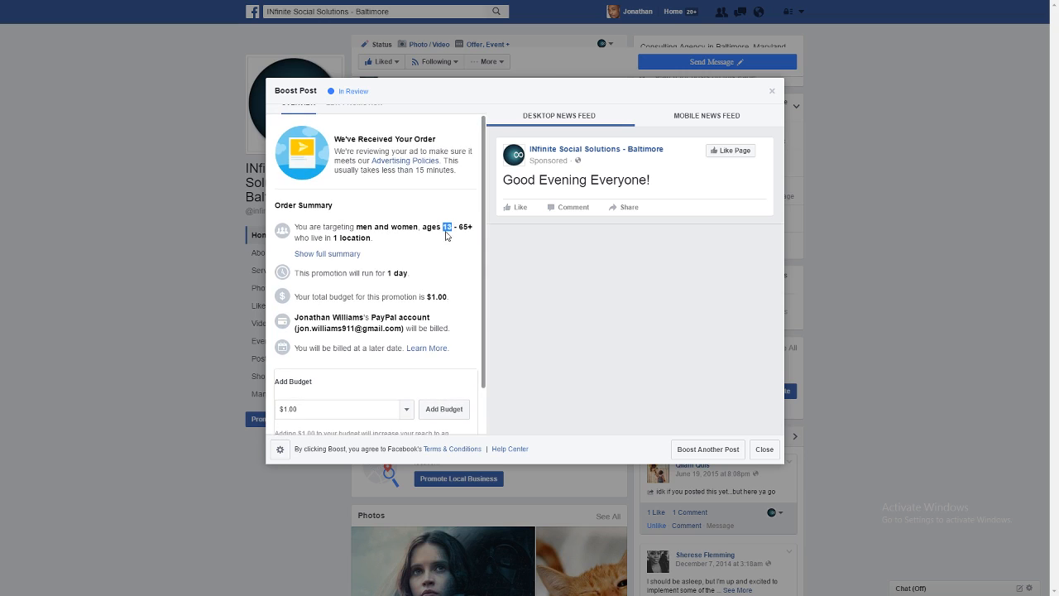
pyautogui.click(447, 232)
pyautogui.moveTo(485, 206); pyautogui.dragTo(485, 247)
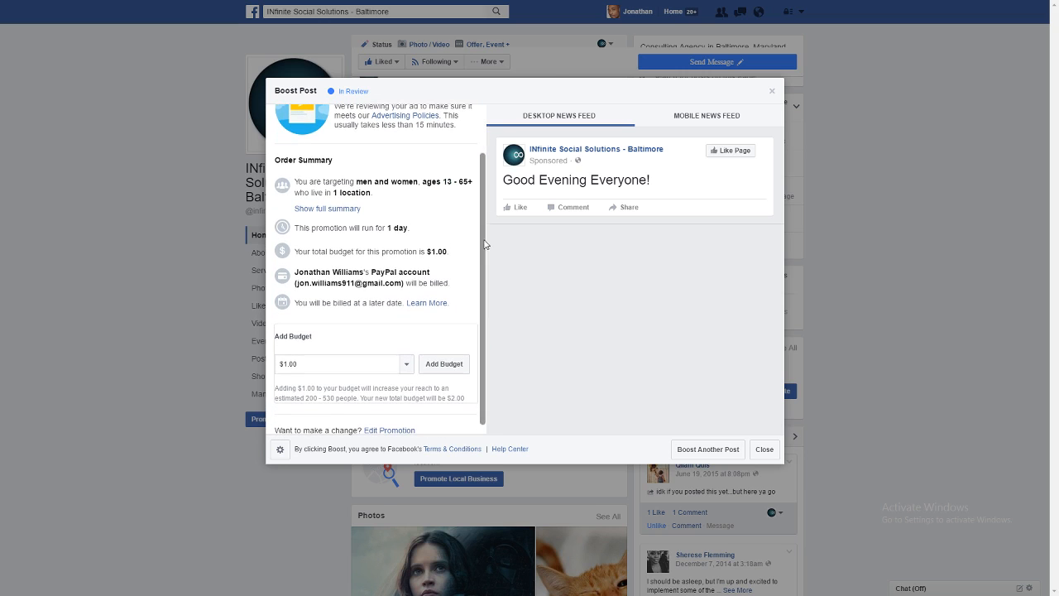
pyautogui.moveTo(486, 190); pyautogui.dragTo(487, 227)
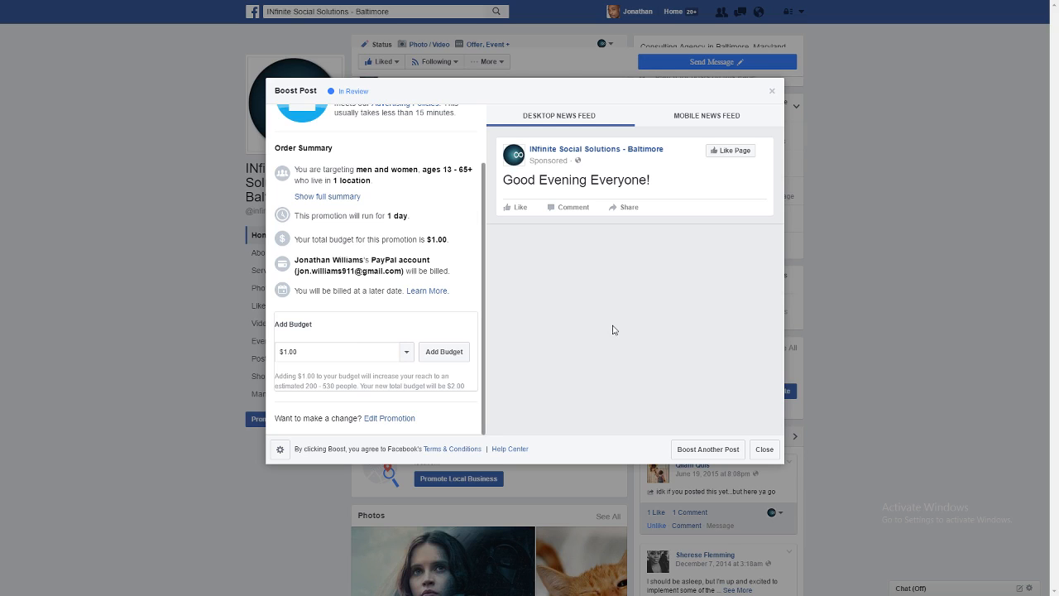
pyautogui.click(763, 451)
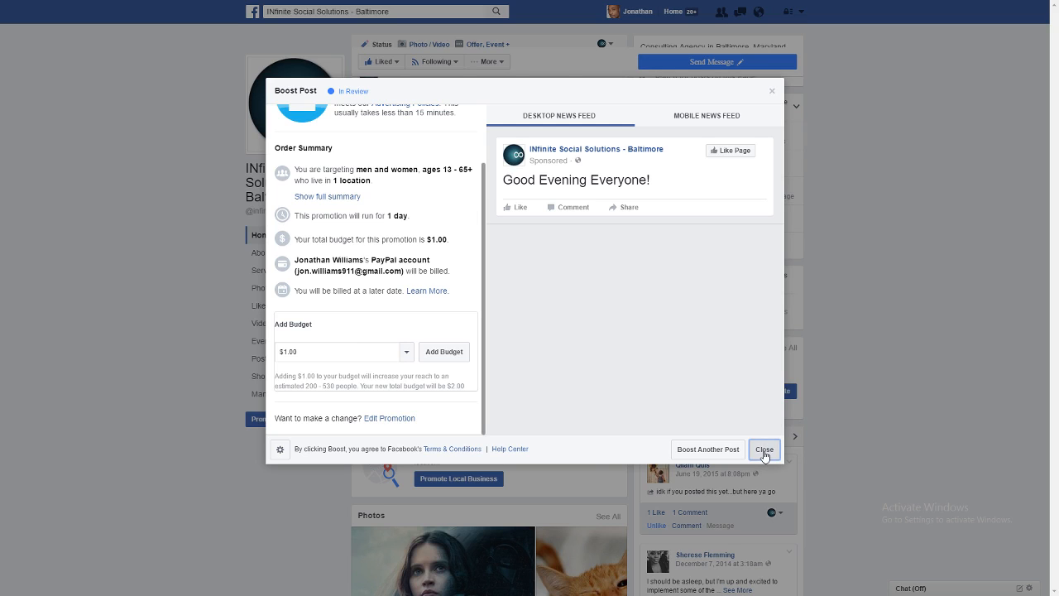
# Look through the page for the boosted Star Wars: Rogue One post and check its organic and paid reach.
pyautogui.scroll(2, 927, 219)
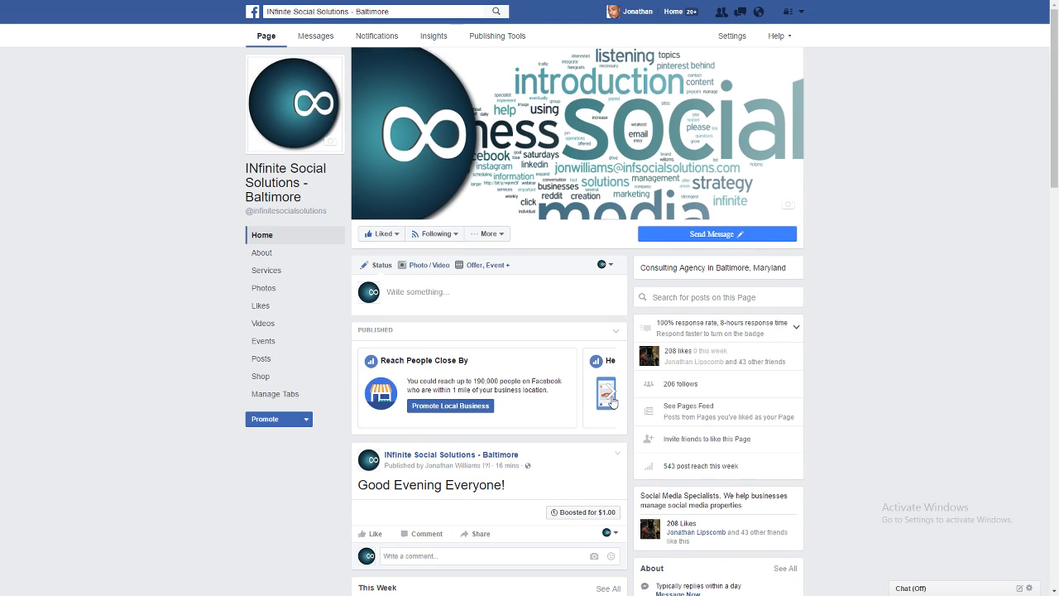
pyautogui.scroll(-2, 548, 420)
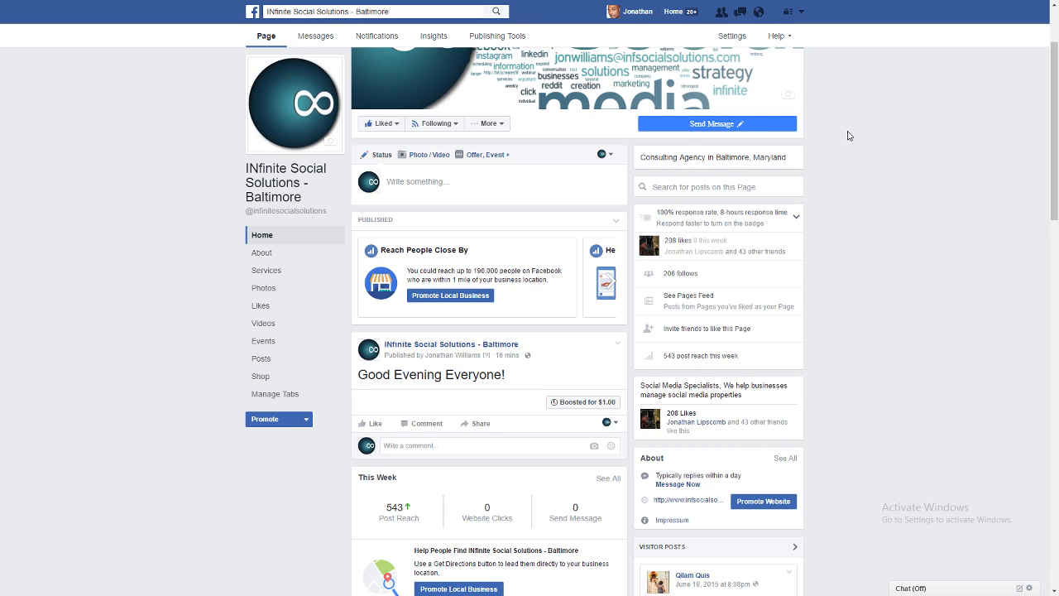
pyautogui.scroll(2, 868, 86)
pyautogui.scroll(-2, 866, 86)
pyautogui.scroll(-10, 526, 150)
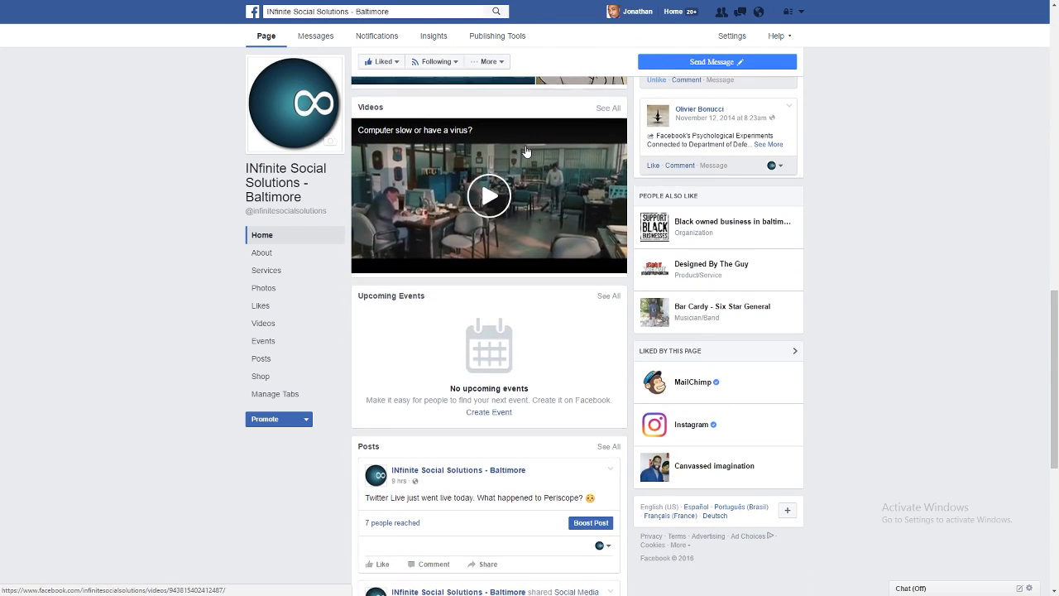
pyautogui.scroll(-5, 527, 149)
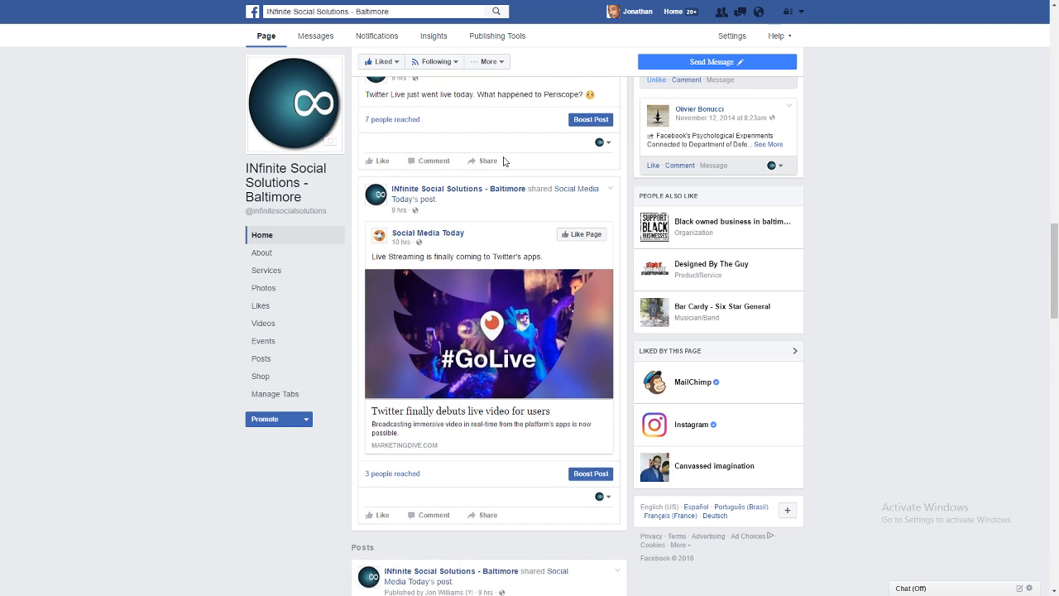
pyautogui.scroll(-2, 500, 165)
pyautogui.scroll(-2, 495, 172)
pyautogui.scroll(-15, 495, 172)
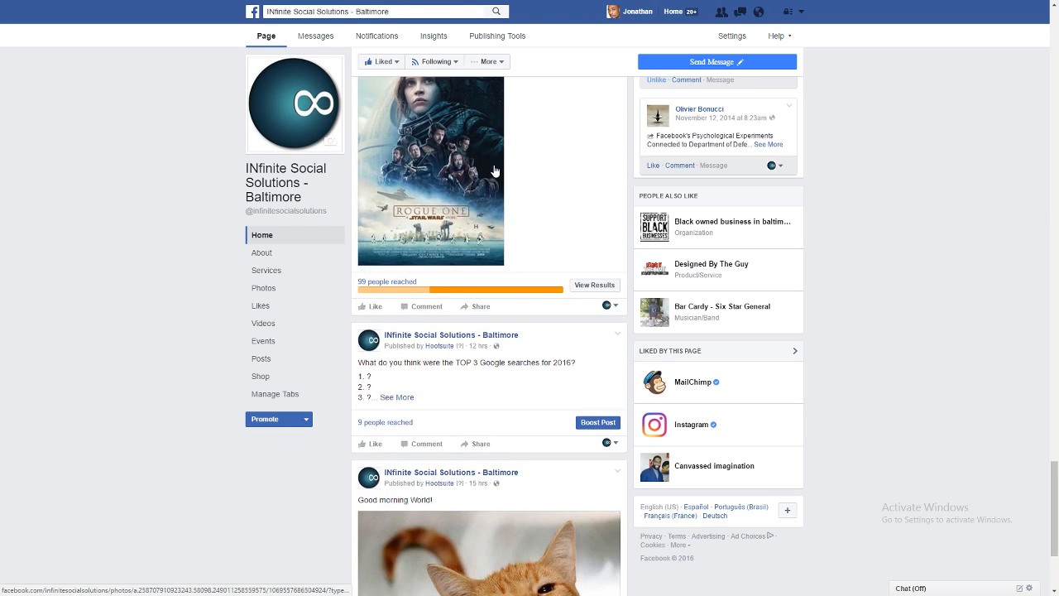
pyautogui.scroll(2, 539, 168)
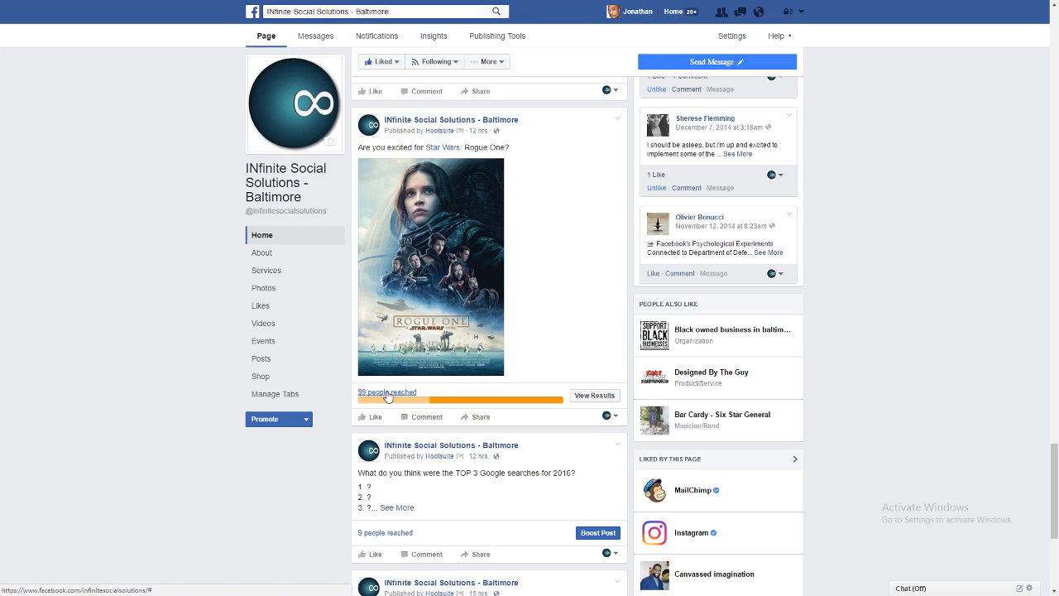
pyautogui.moveTo(386, 400)
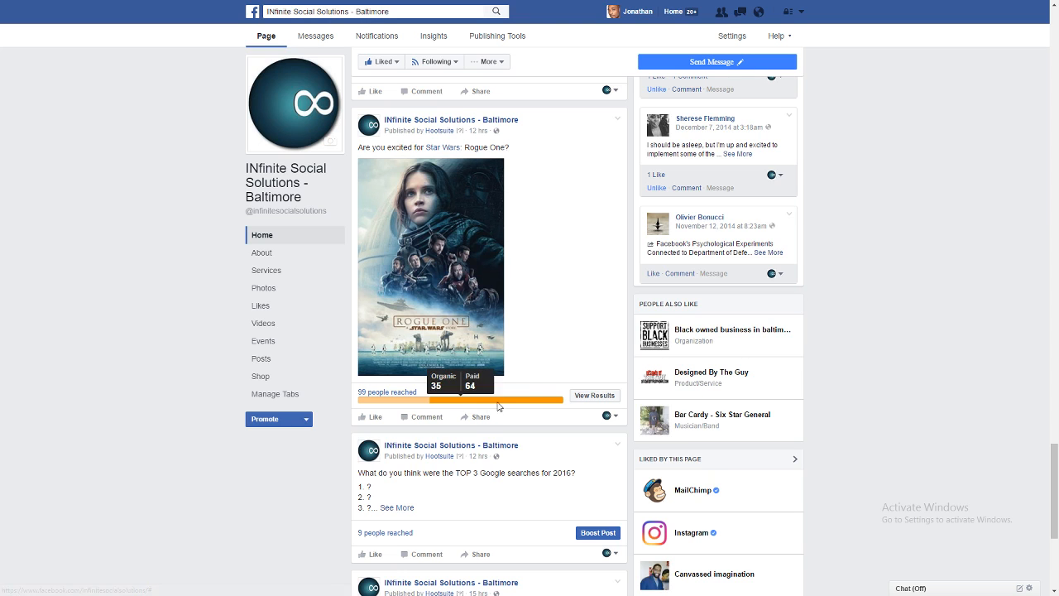
# Open the results of the boosted Rogue One post and examine its targeting, duration and total budget.
pyautogui.click(593, 396)
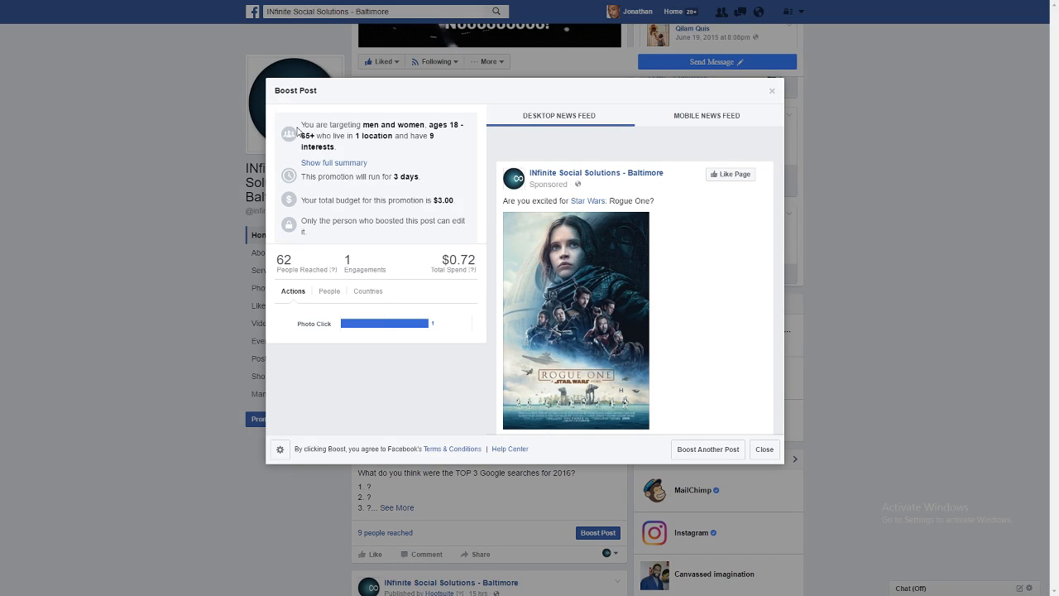
pyautogui.moveTo(305, 123); pyautogui.dragTo(400, 144)
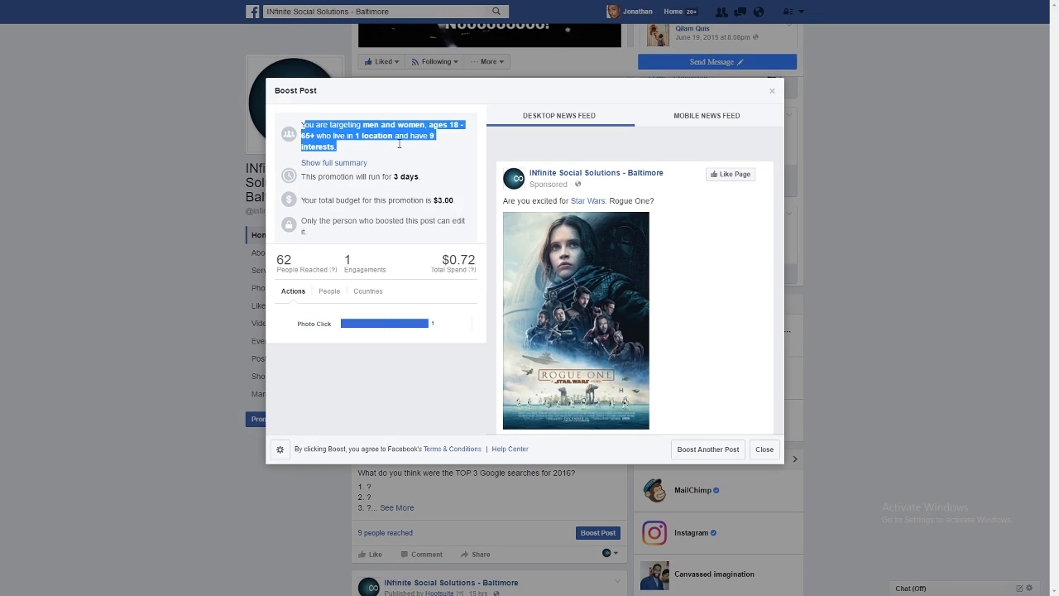
pyautogui.click(412, 171)
pyautogui.moveTo(313, 178); pyautogui.dragTo(394, 180)
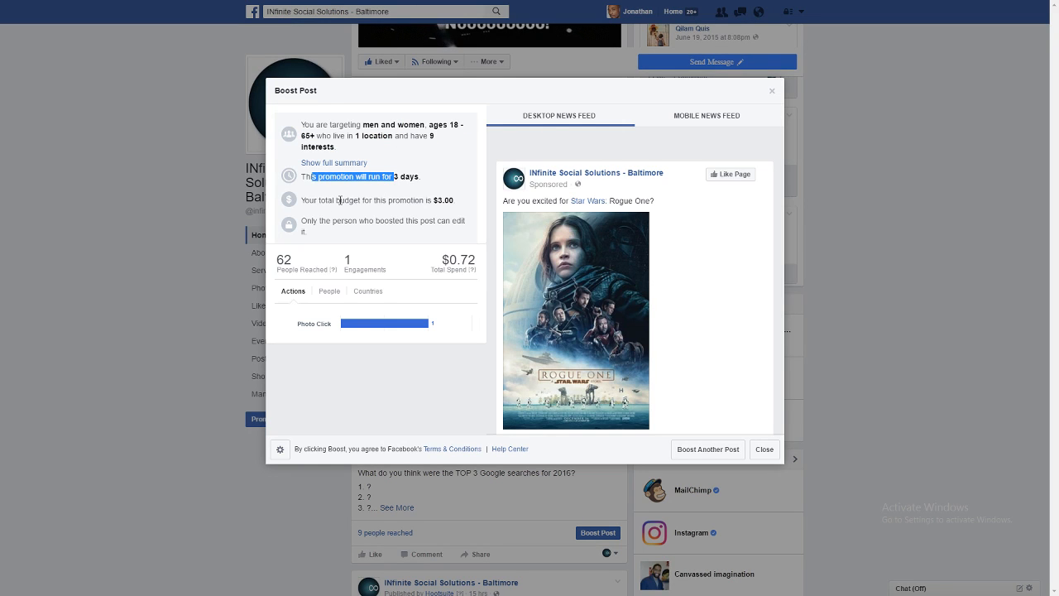
pyautogui.moveTo(307, 200); pyautogui.dragTo(451, 201)
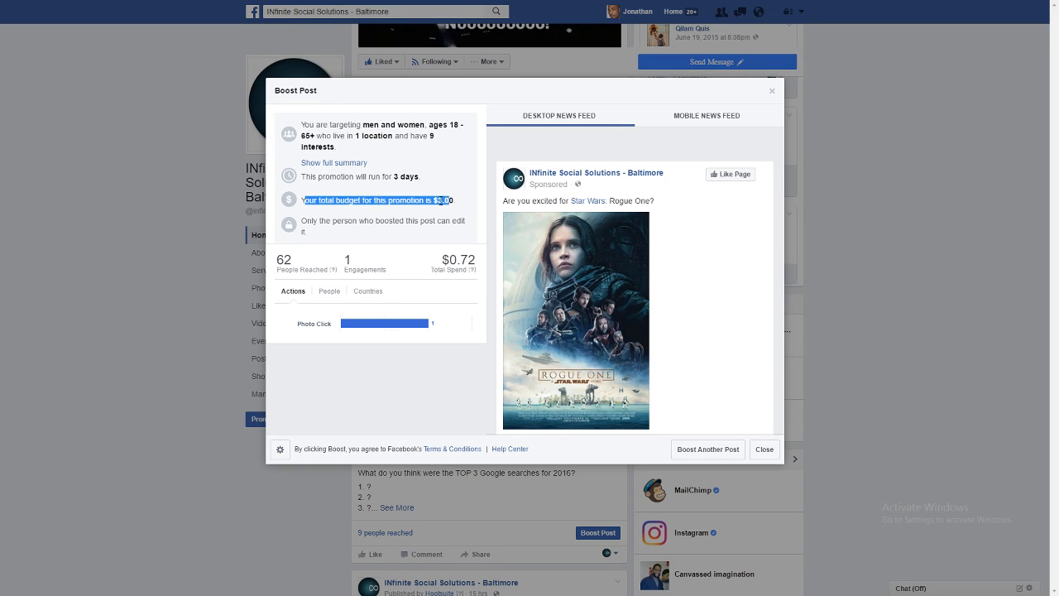
# Examine the Rogue One boost's results by people, countries and actions, check the desktop news feed preview, and close the results.
pyautogui.click(392, 207)
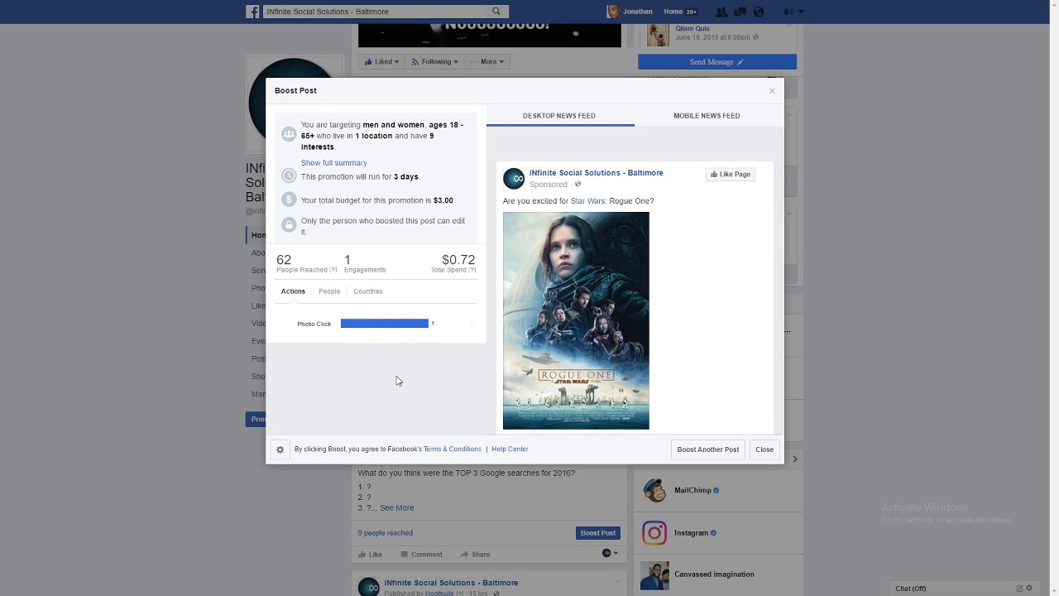
pyautogui.click(329, 293)
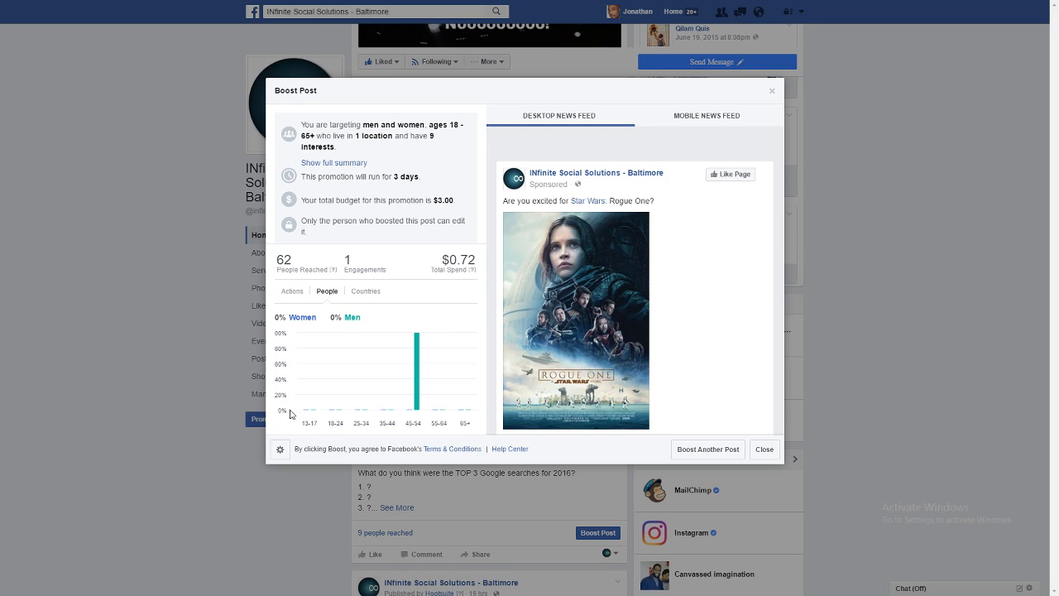
pyautogui.moveTo(413, 411)
pyautogui.moveTo(427, 390)
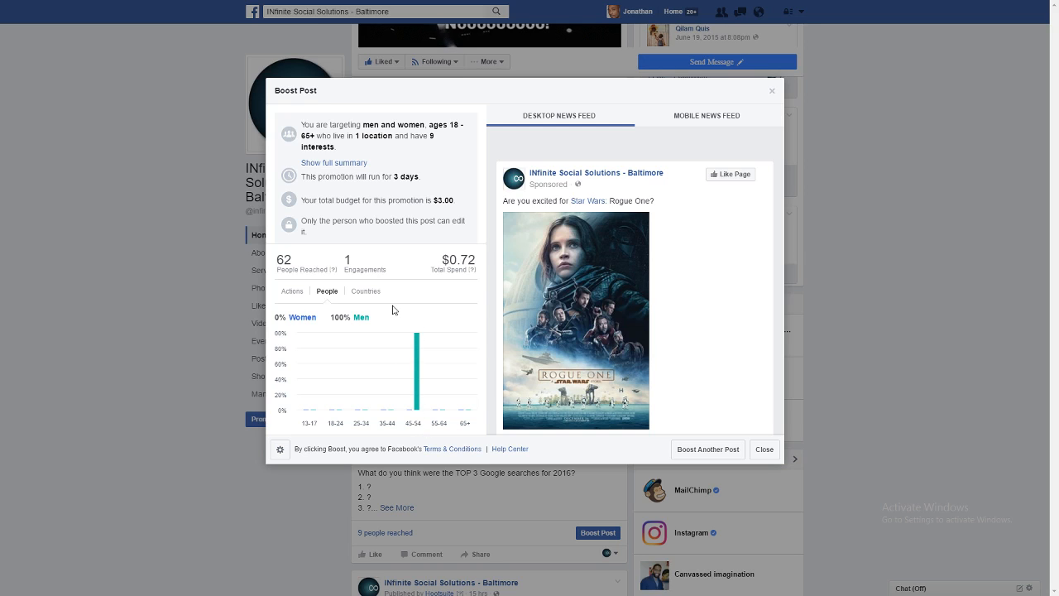
pyautogui.click(364, 291)
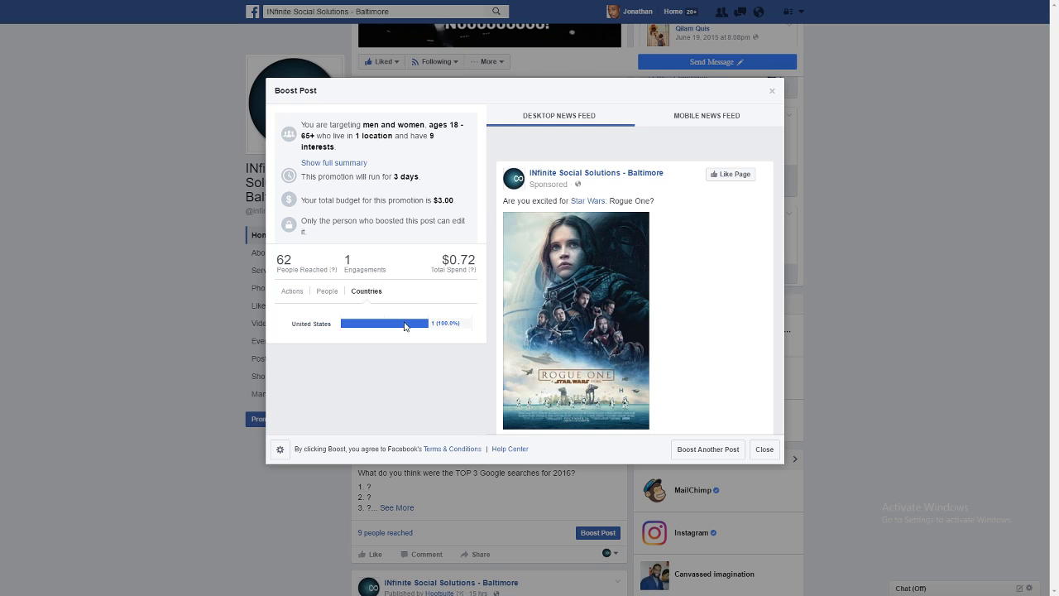
pyautogui.click(291, 297)
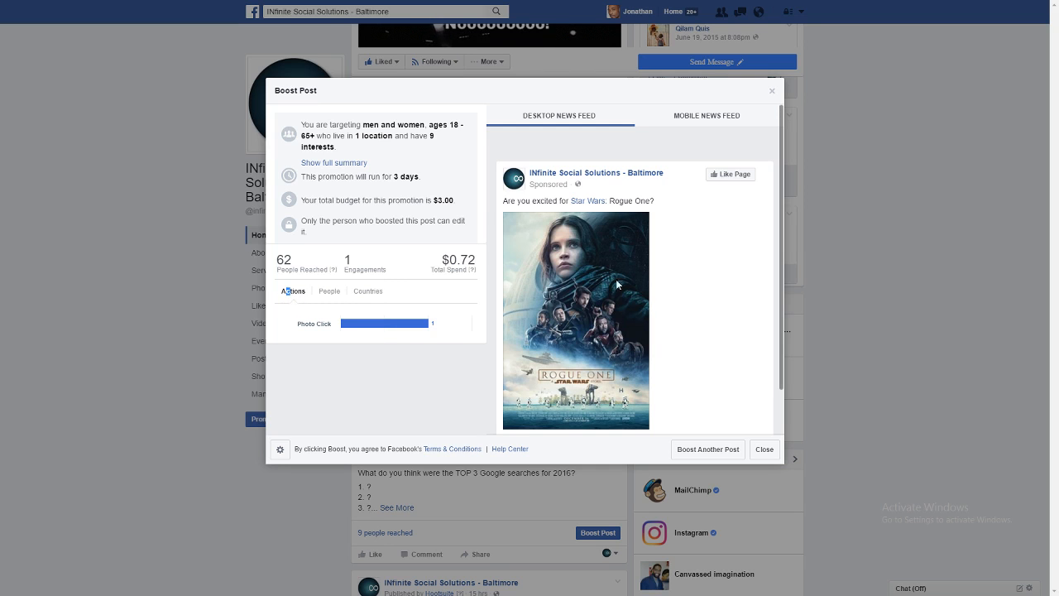
pyautogui.scroll(-1, 732, 255)
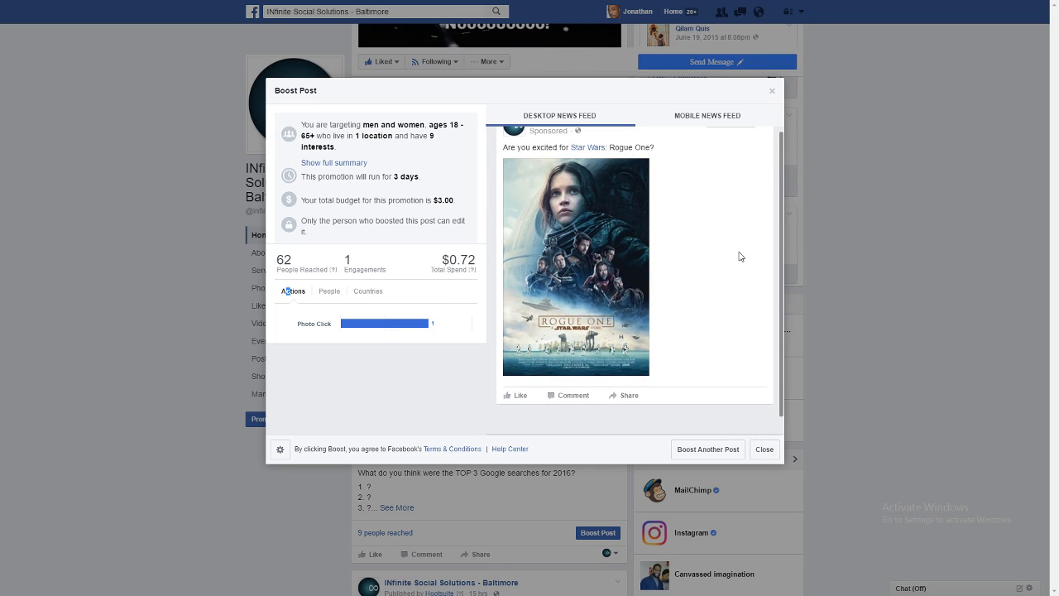
pyautogui.click(765, 450)
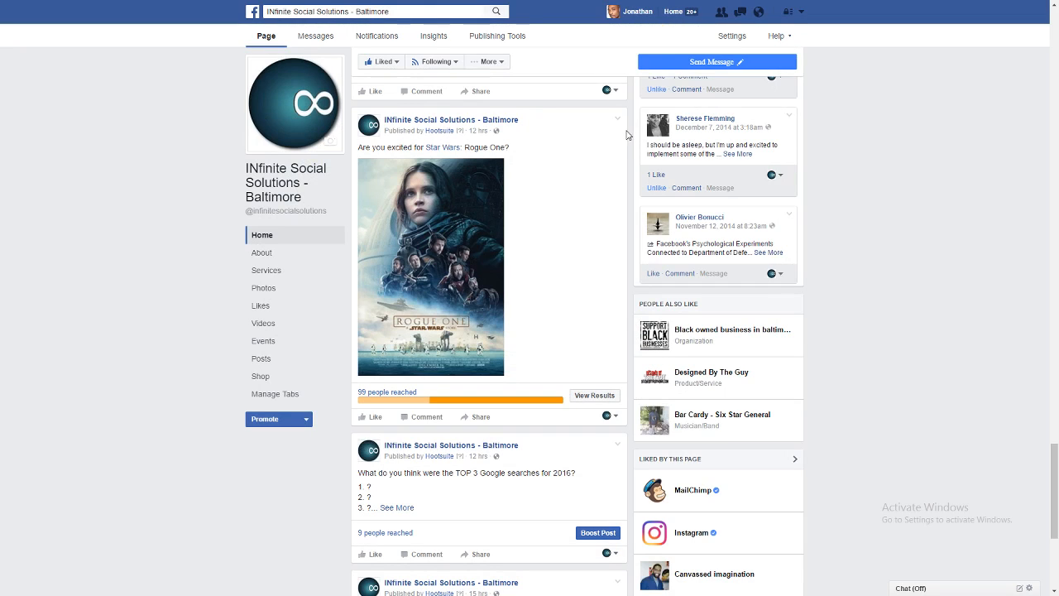
# Go back through the page's posts to the boosted "Good Evening Everyone!" post and check its boost status.
pyautogui.scroll(2, 627, 134)
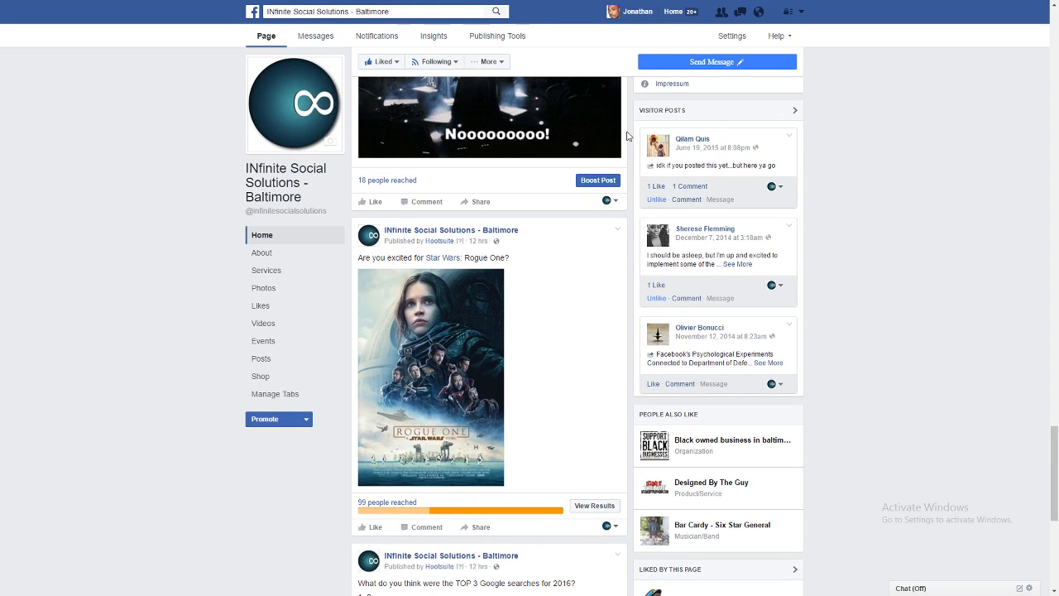
pyautogui.scroll(1, 627, 135)
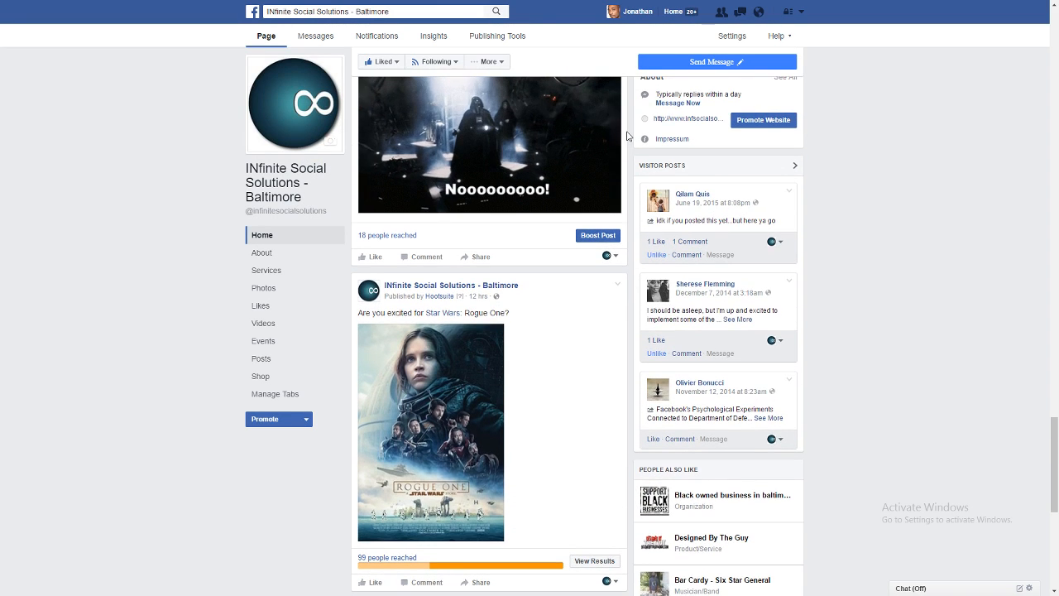
pyautogui.scroll(10, 629, 133)
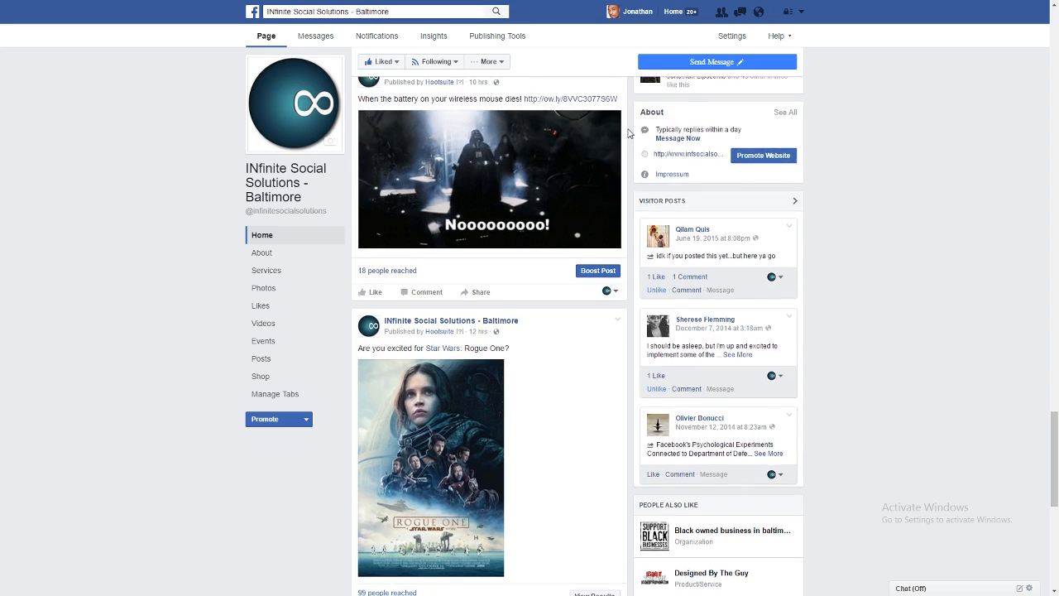
pyautogui.scroll(15, 628, 133)
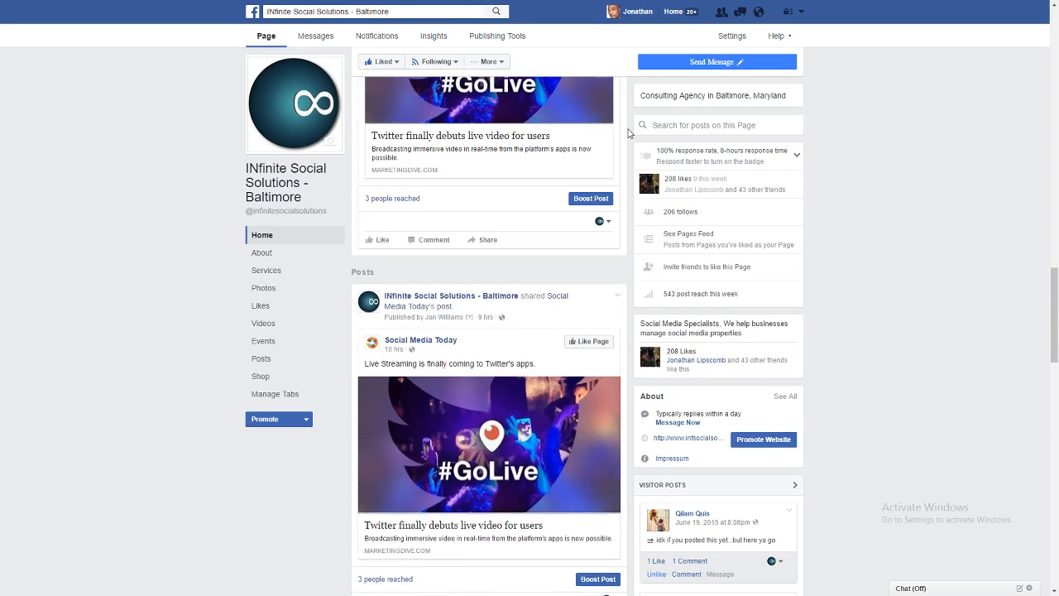
pyautogui.scroll(5, 629, 133)
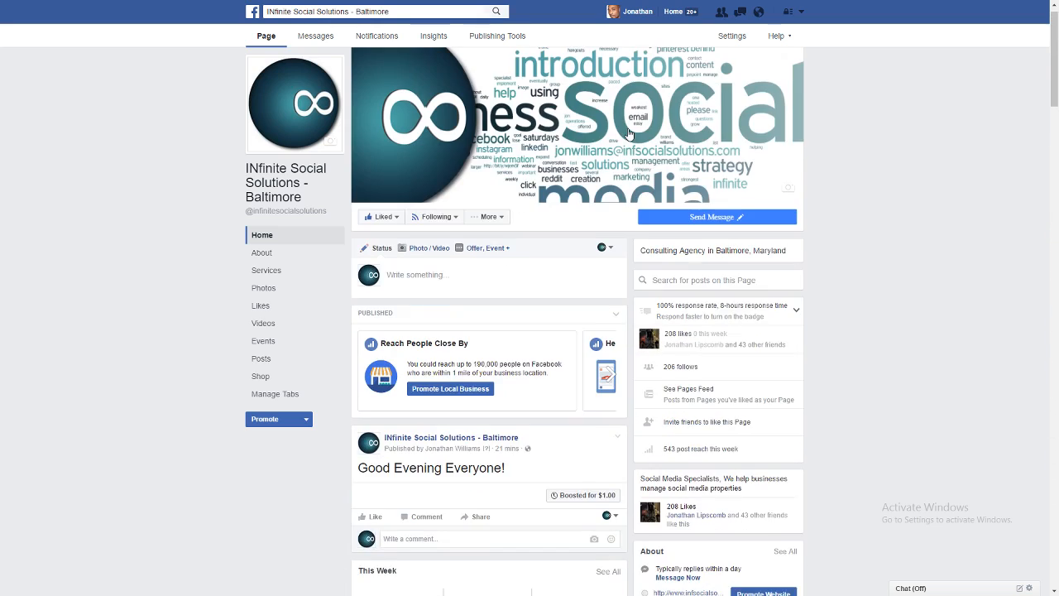
pyautogui.scroll(-2, 628, 133)
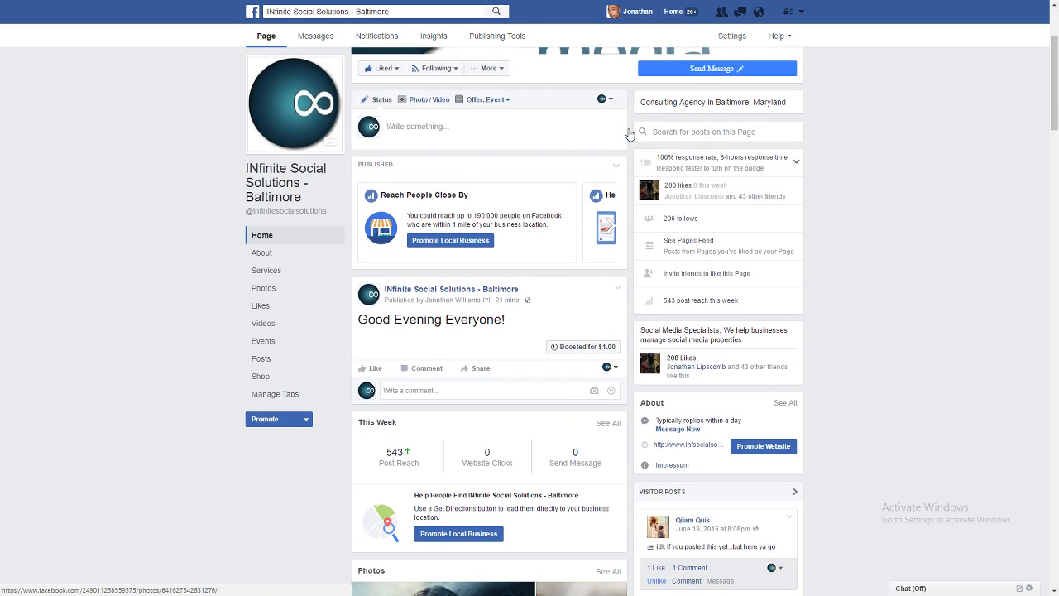